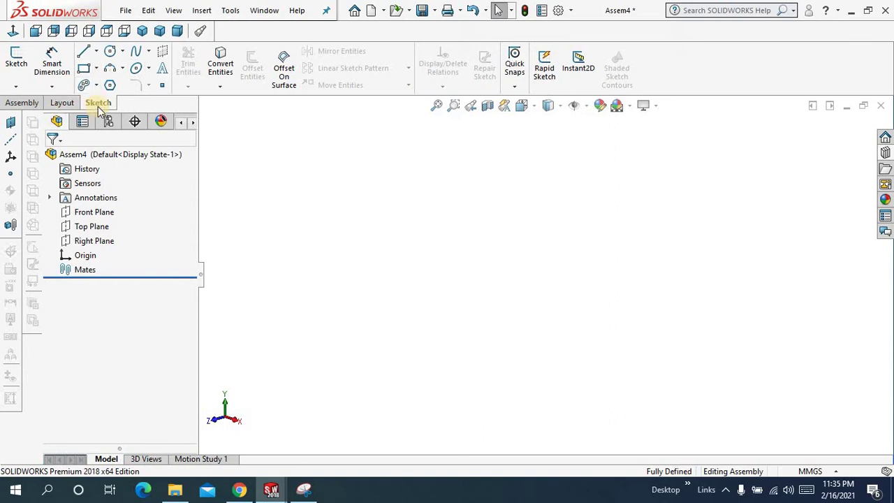
Start a sketch on the Front Plane and draw a circle about 92 mm in diameter centred on the origin.
left_click(111, 53)
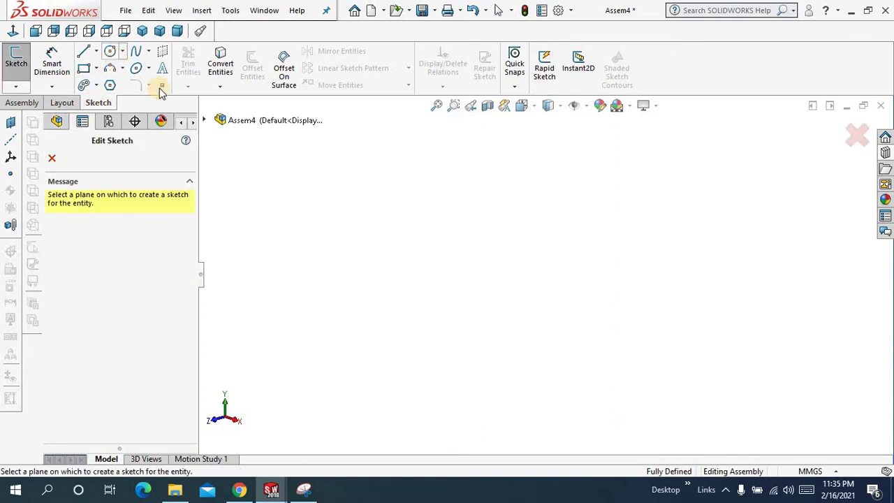
left_click(204, 121)
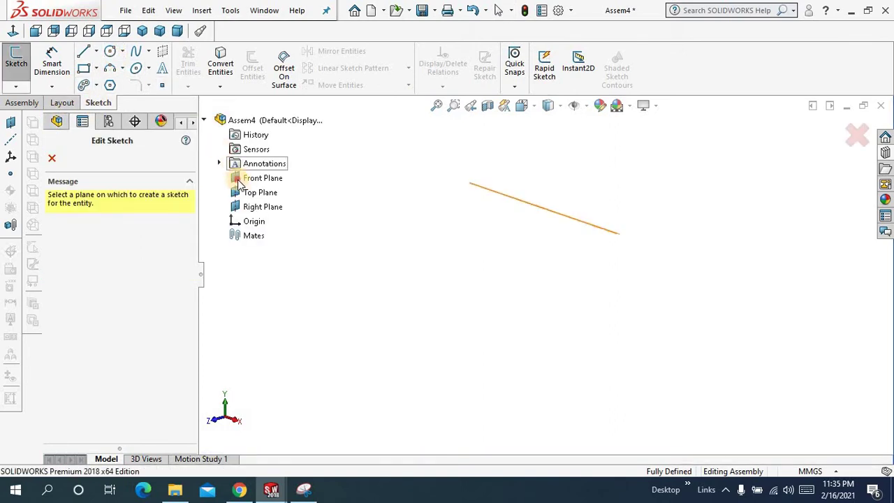
left_click(239, 184)
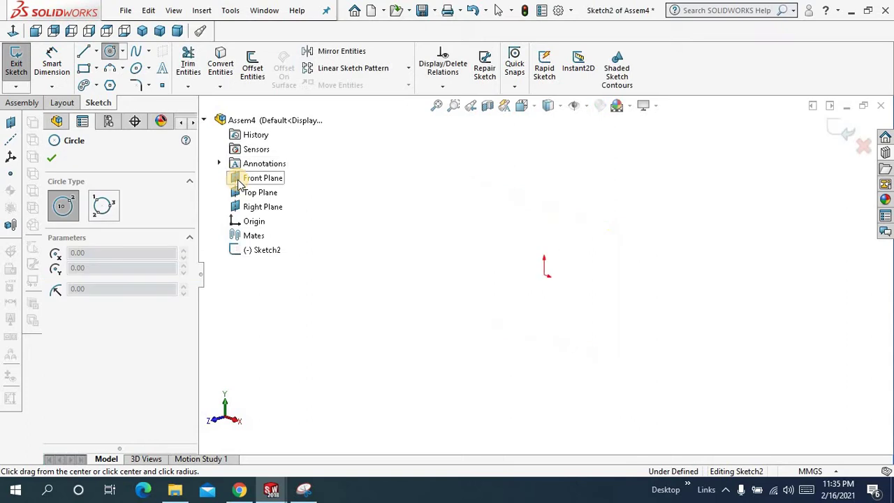
left_click(12, 33)
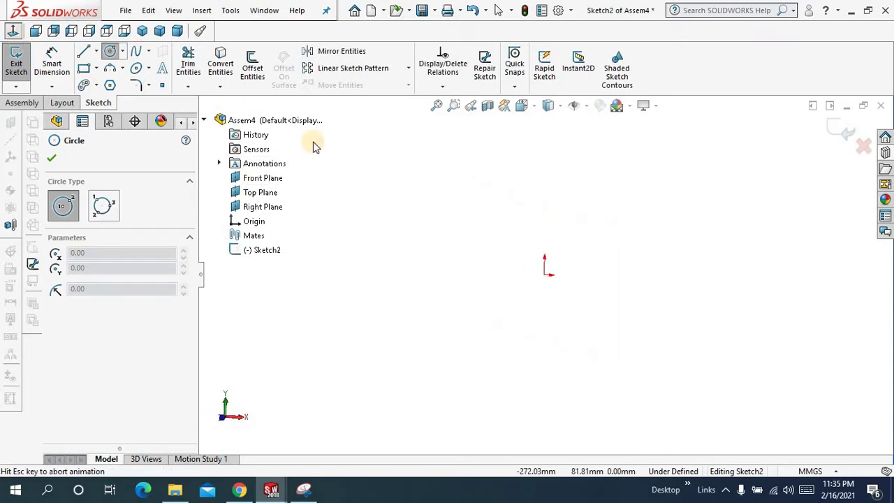
left_click(544, 275)
left_click(476, 258)
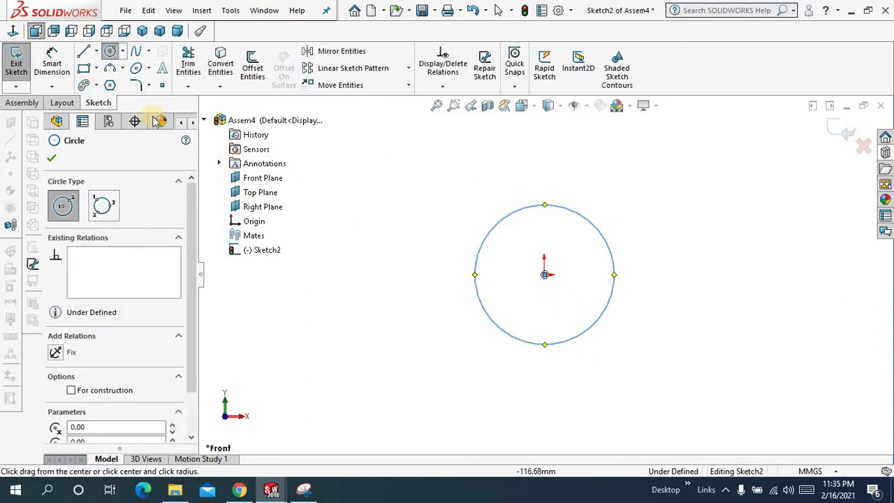
Draw a horizontal midpoint line below the circle, centred roughly under the origin and about three times the circle's diameter long.
left_click(96, 55)
left_click(105, 96)
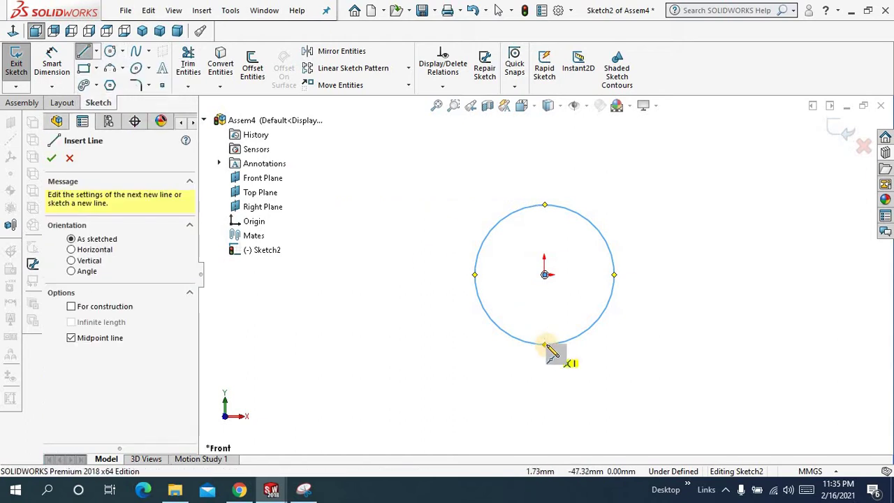
left_click(538, 391)
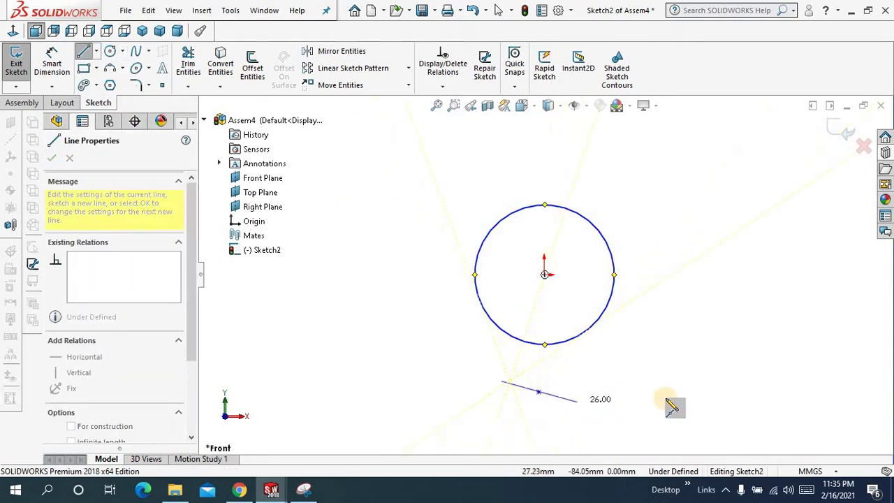
left_click(750, 391)
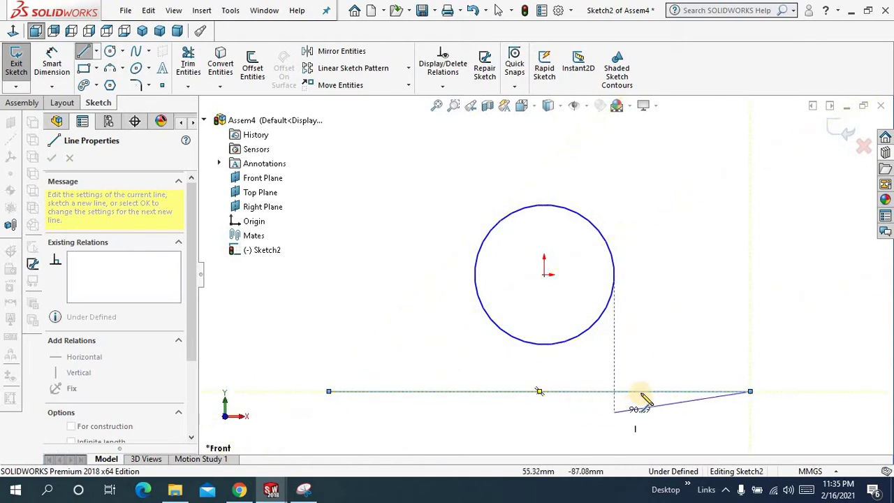
right_click(657, 260)
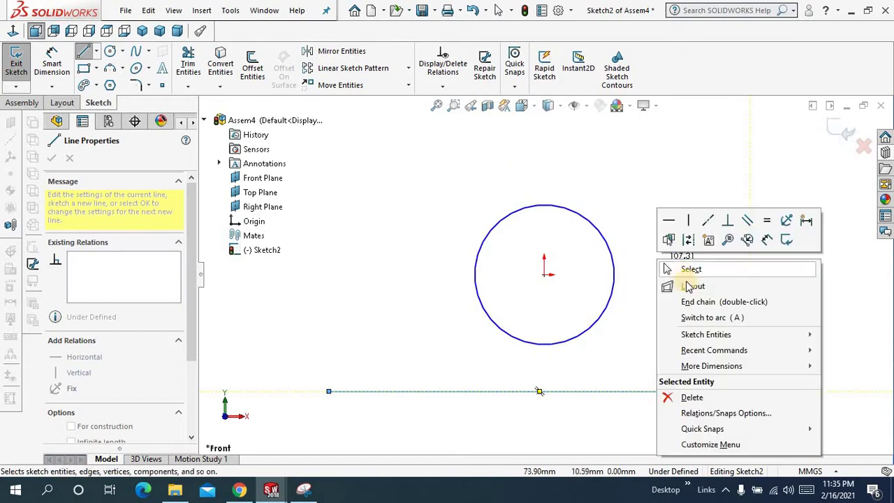
left_click(691, 262)
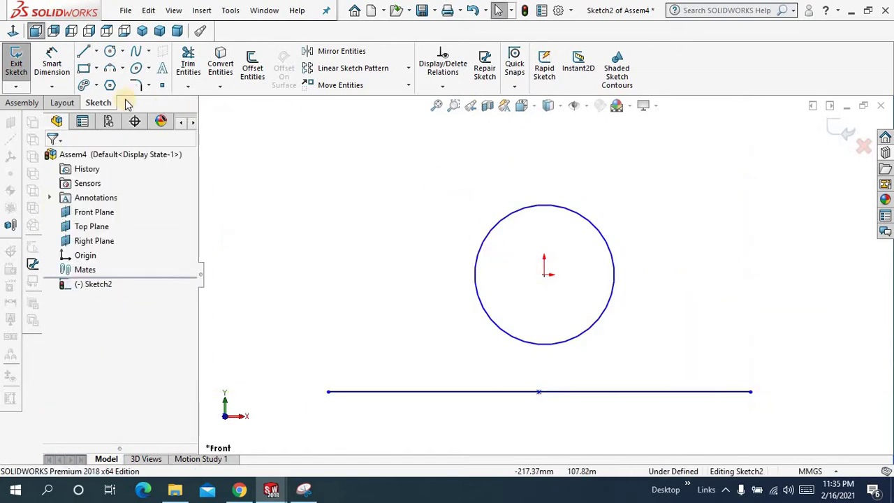
Dimension the circle's diameter to 50 mm.
key("d")
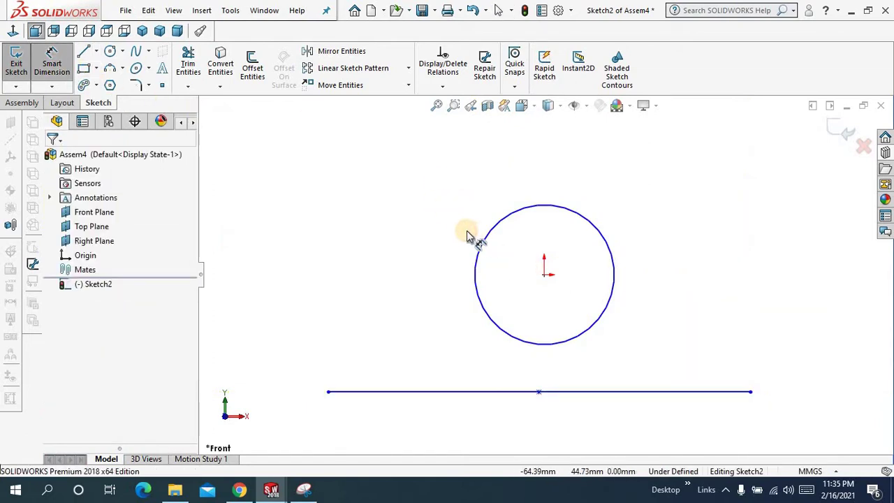
left_click(474, 244)
left_click(424, 263)
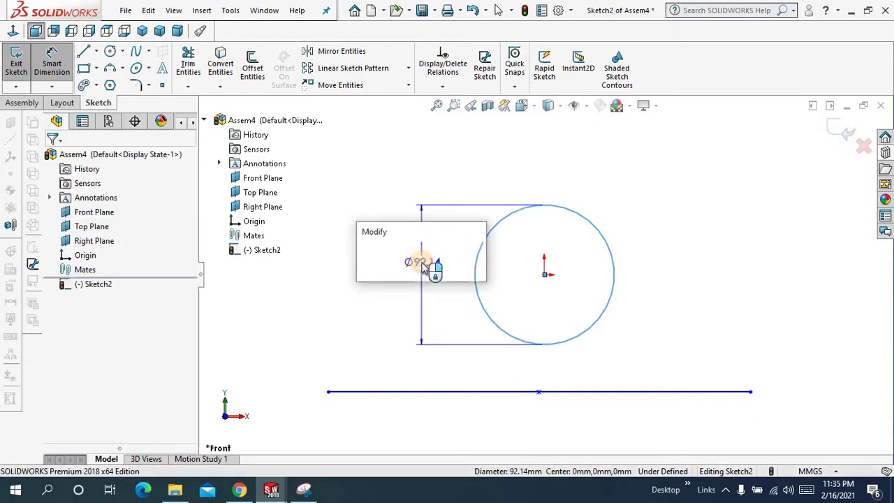
type("50")
key("Return")
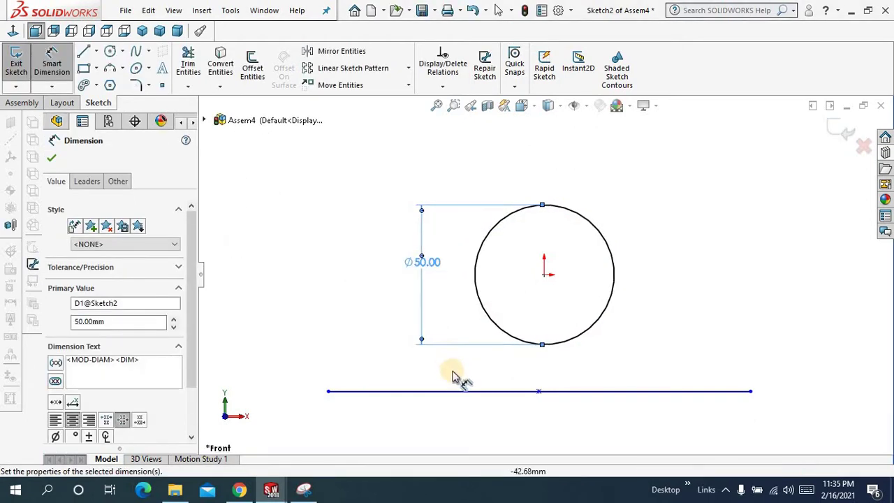
Dimension the horizontal line's length to 150 mm.
left_click(492, 424)
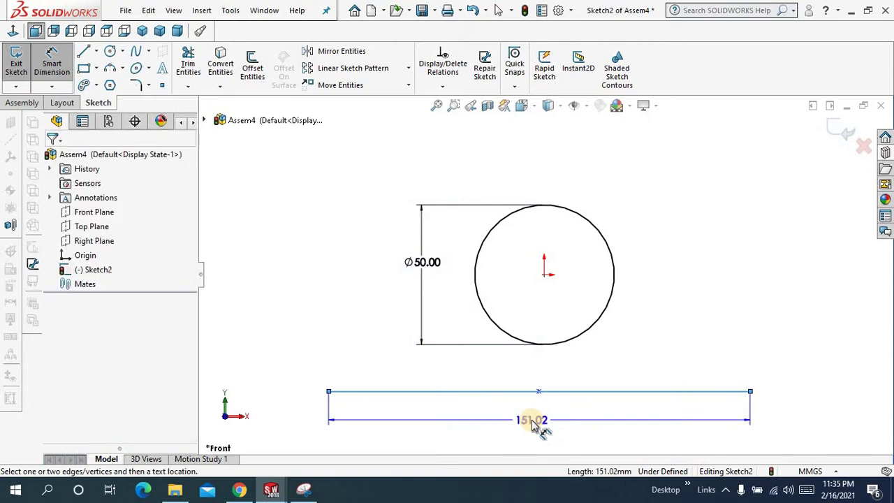
left_click(529, 420)
type("150")
key("Return")
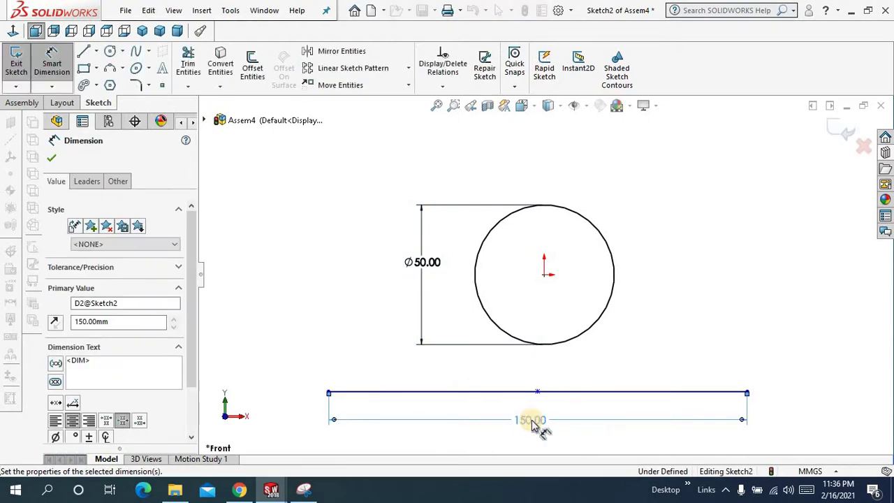
Dimension the vertical distance from the circle's centre to the horizontal line to 35 mm.
left_click(545, 275)
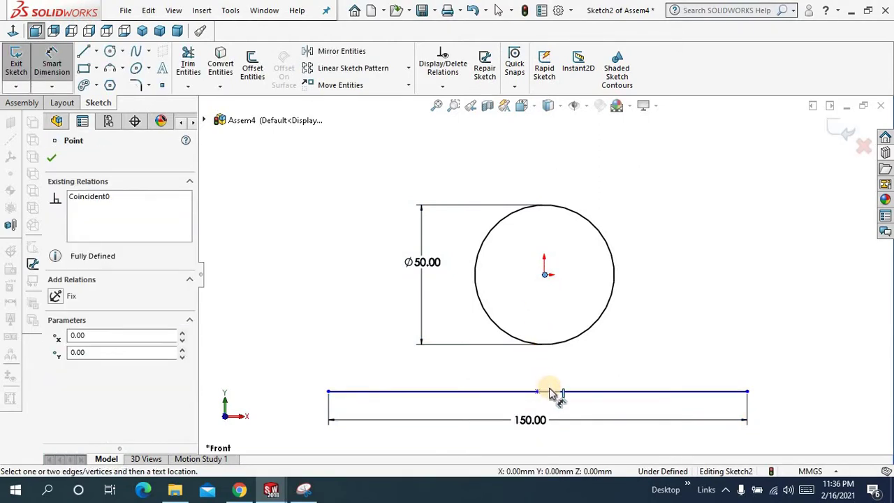
left_click(562, 388)
left_click(628, 343)
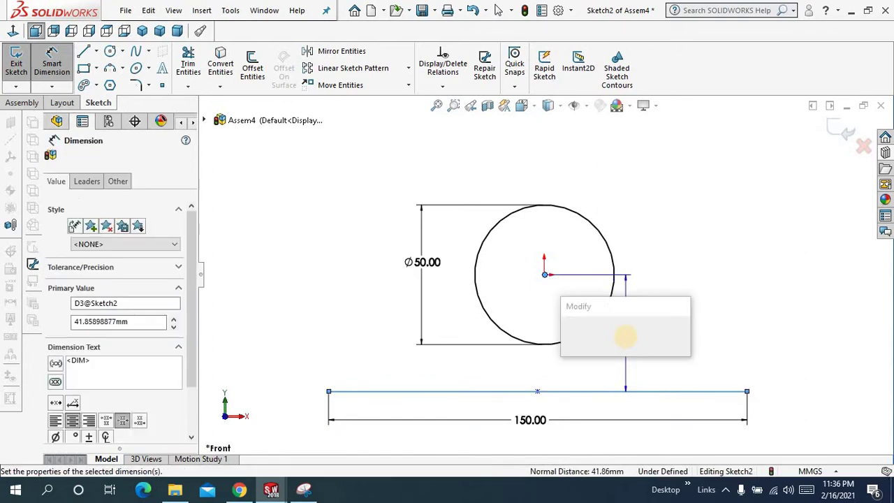
type("35")
key("Return")
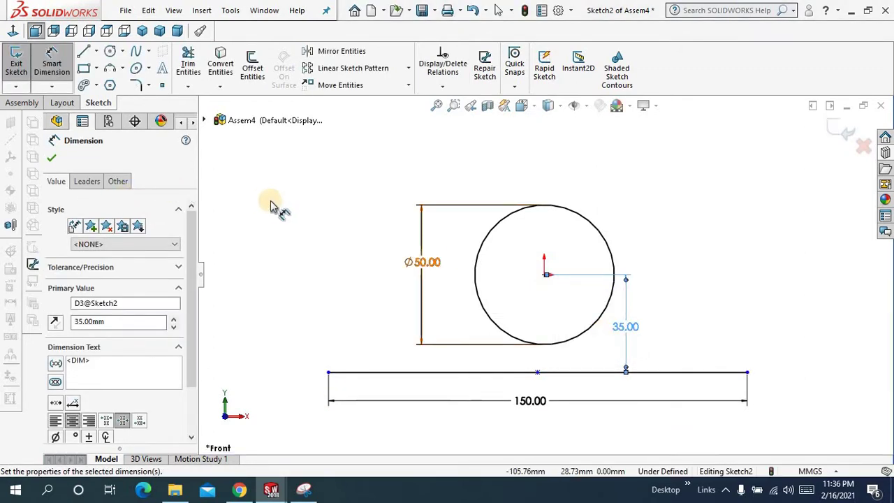
right_click(286, 199)
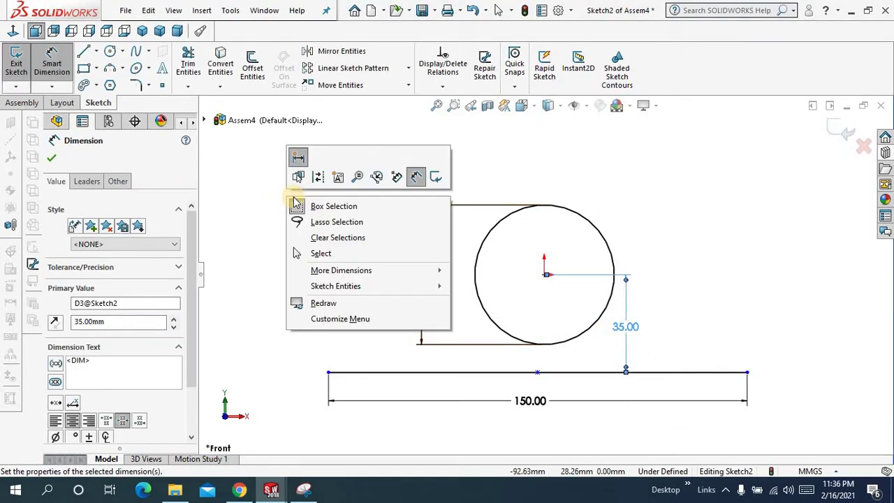
left_click(322, 253)
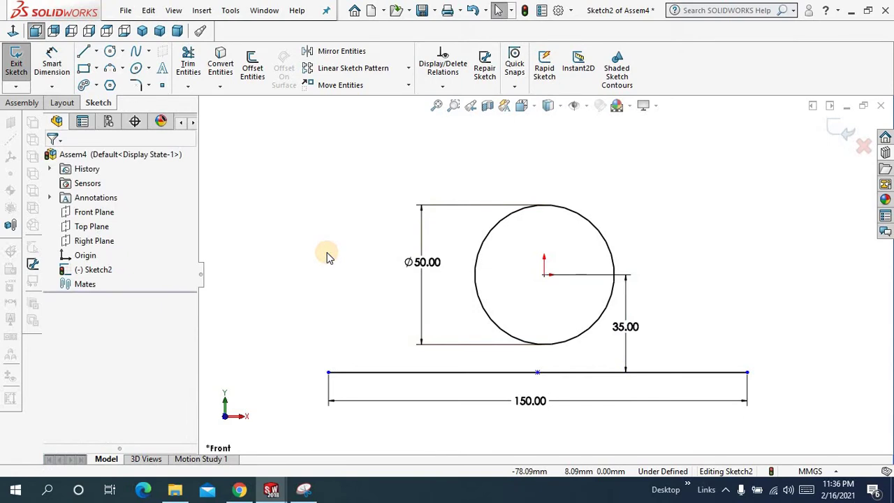
Draw a short vertical centerline from the origin downward, ending inside the circle.
left_click(96, 52)
left_click(108, 82)
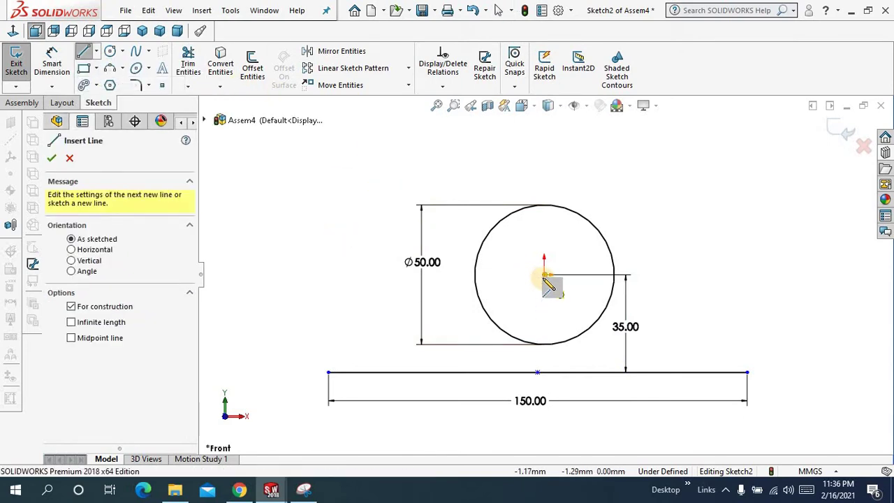
left_click(544, 275)
left_click(545, 313)
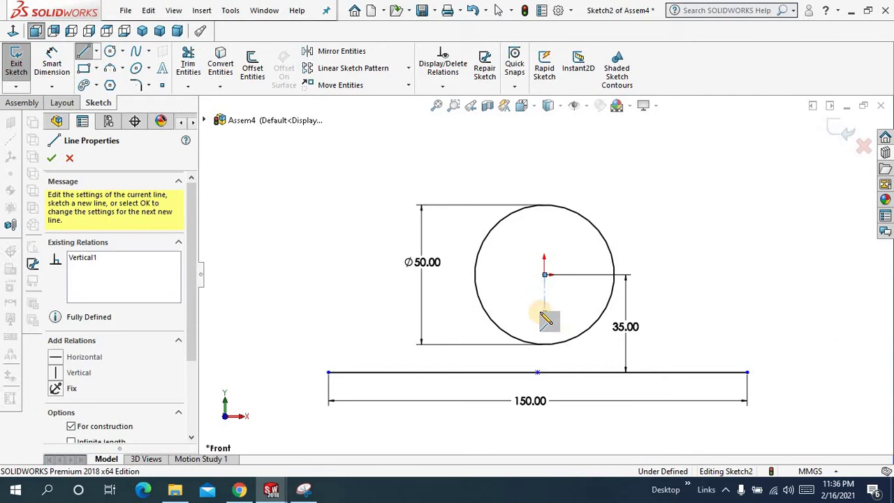
right_click(365, 221)
left_click(398, 236)
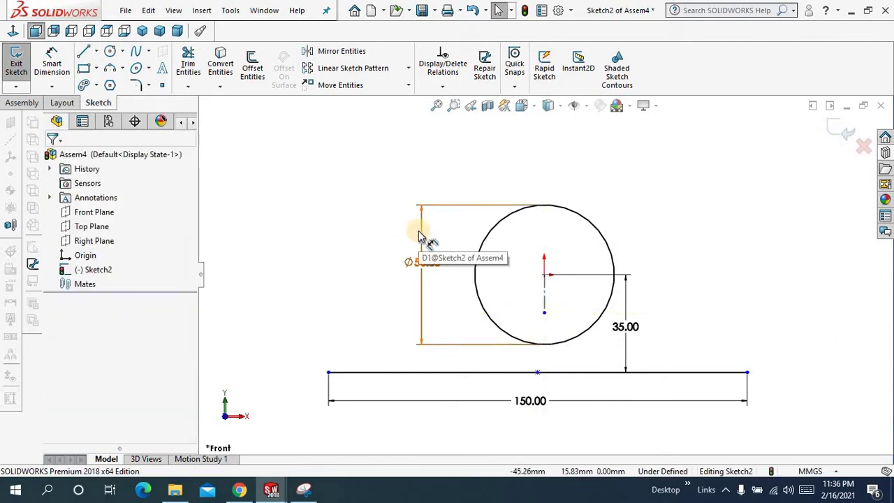
Make the two endpoints of the horizontal line symmetric about the vertical centerline.
left_click(329, 372)
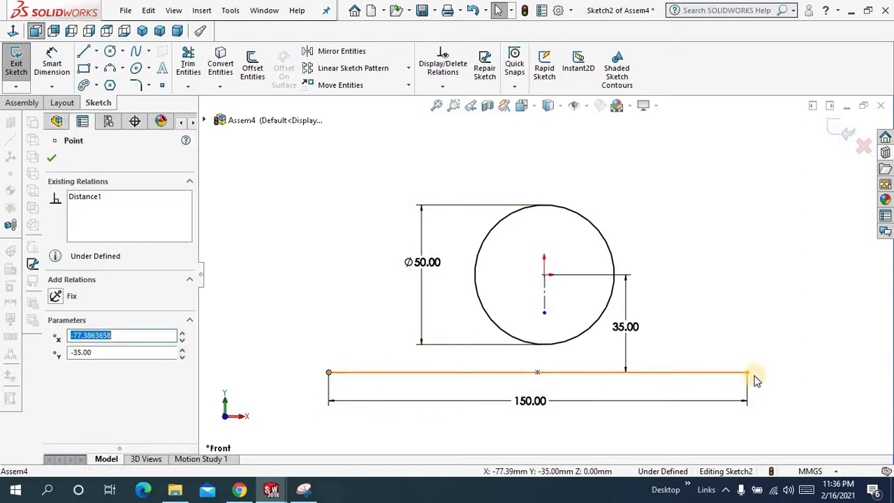
left_click(747, 373, "ctrl")
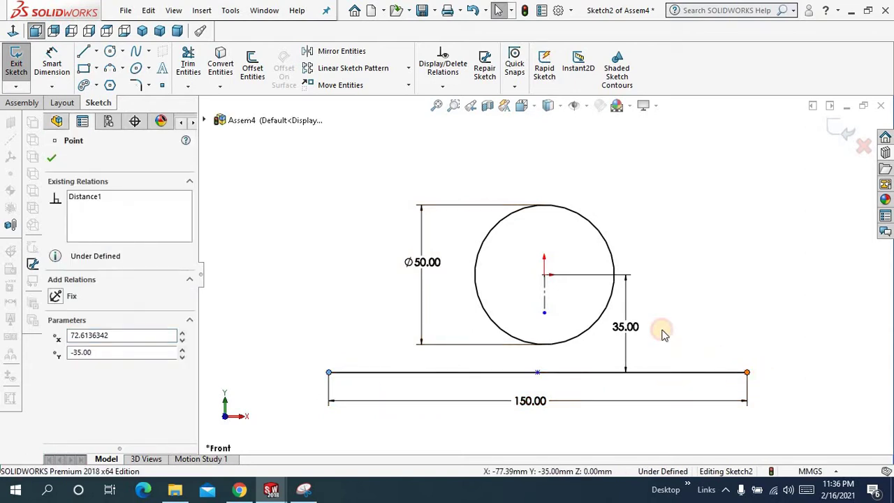
left_click(545, 293, "ctrl")
left_click(583, 233)
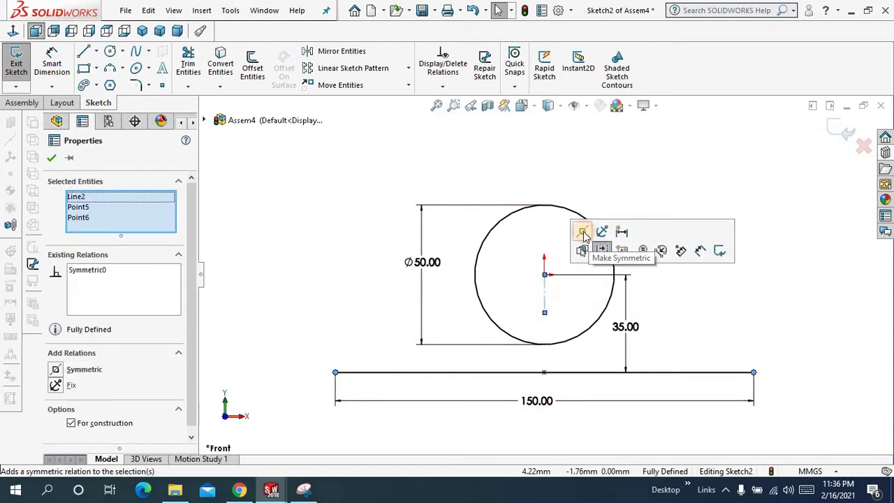
left_click(51, 159)
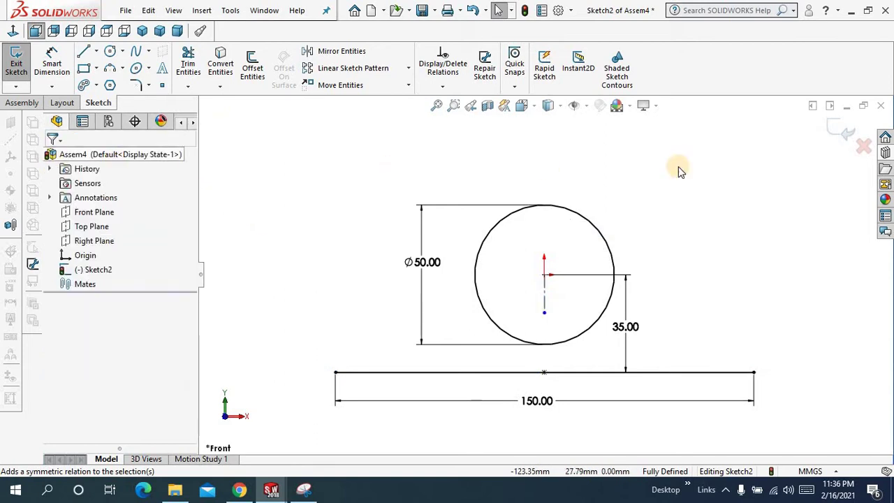
Exit the layout sketch and fit it in a tilted 3D view.
middle_click_drag(706, 202, 674, 234)
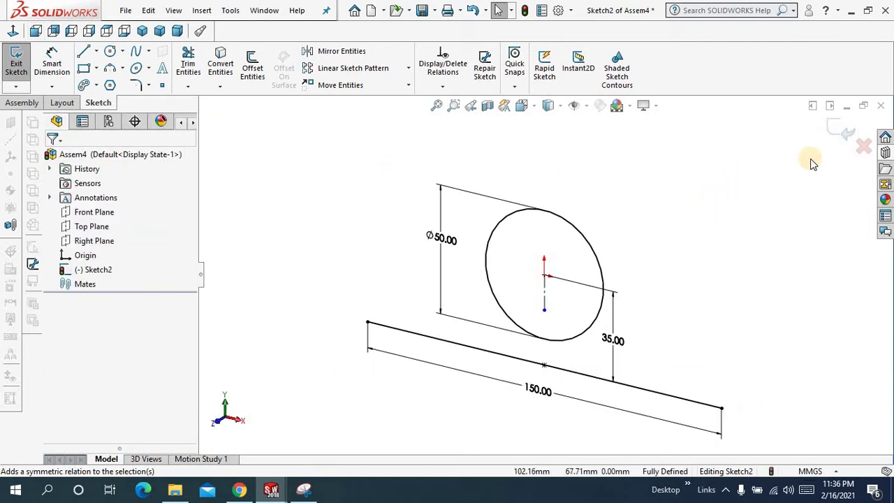
left_click(842, 136)
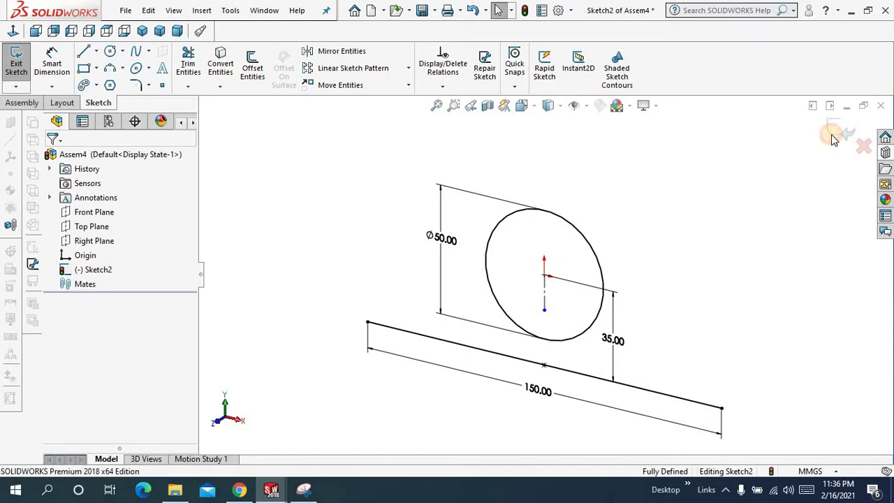
left_click(437, 108)
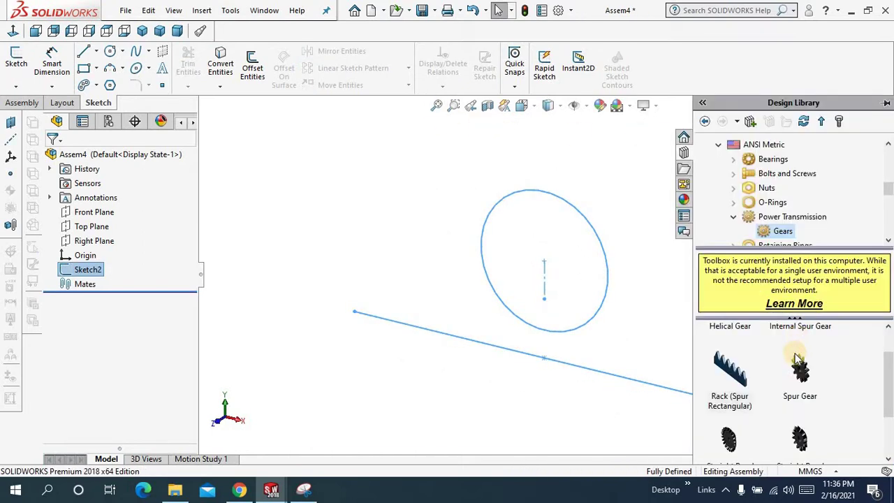
Insert an ANSI Metric Toolbox spur gear near the circle's centre with module 2, 25 teeth, pressure angle 20, shaft diameter 10 and a Square(1) keyway.
mouse_move(800, 377)
left_mouse_down()
mouse_move(573, 272)
mouse_move(550, 278)
left_mouse_up()
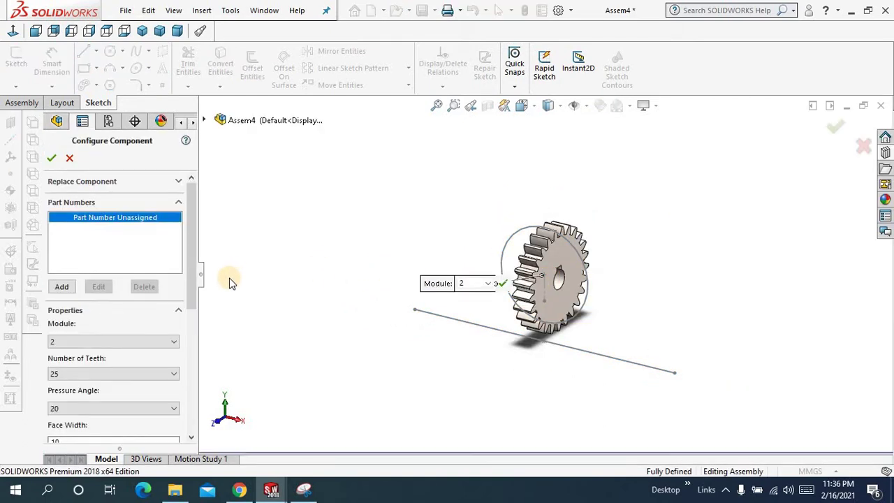
left_click_drag(193, 291, 190, 397)
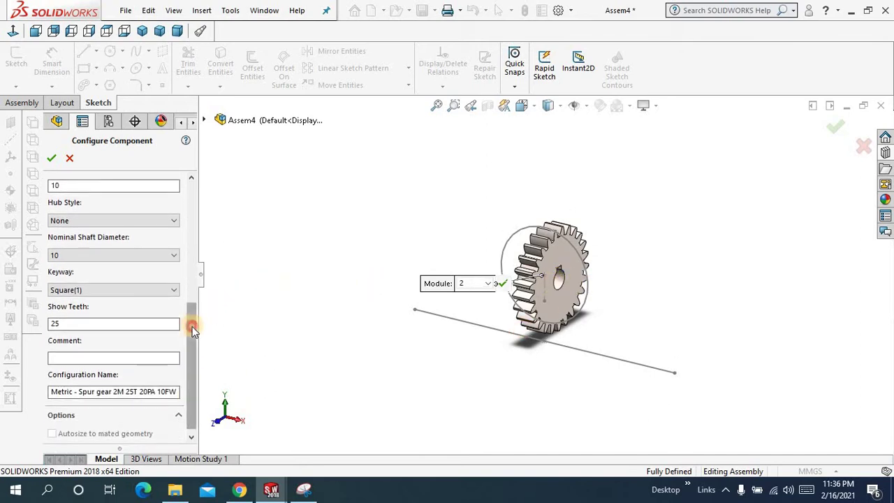
left_click_drag(192, 326, 192, 339)
left_click(146, 288)
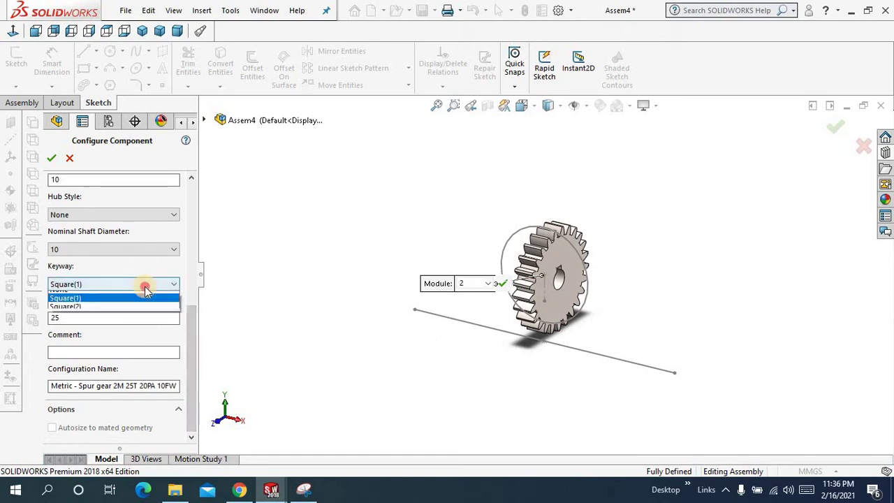
left_click(145, 289)
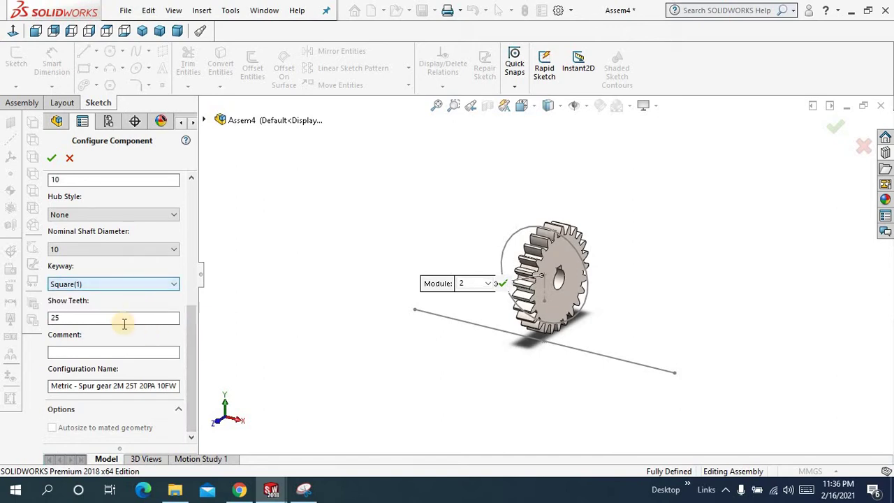
left_click(54, 160)
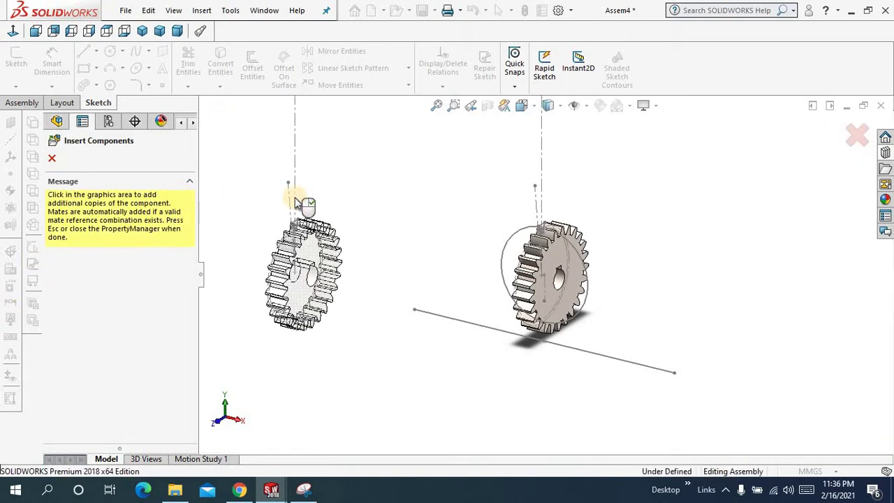
Finish inserting the spur gear and hide the sketch of its ToothCut feature.
left_click(54, 159)
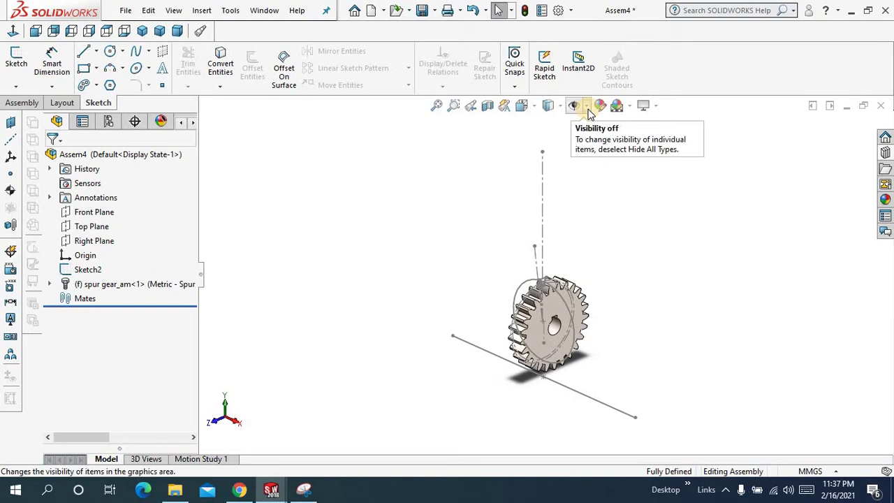
left_click(437, 105)
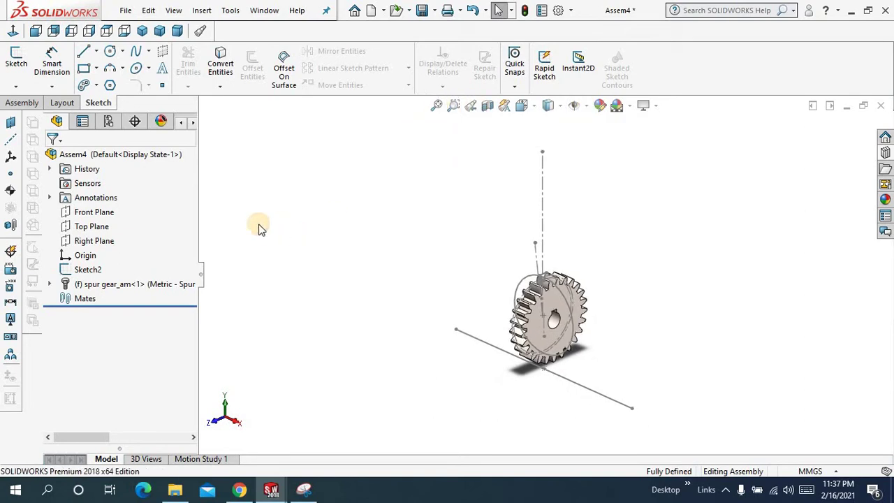
left_click(50, 284)
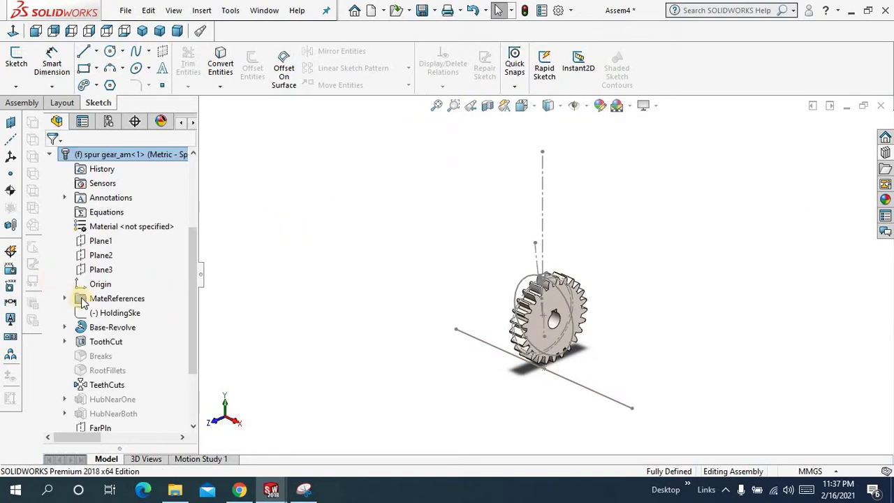
left_click(64, 342)
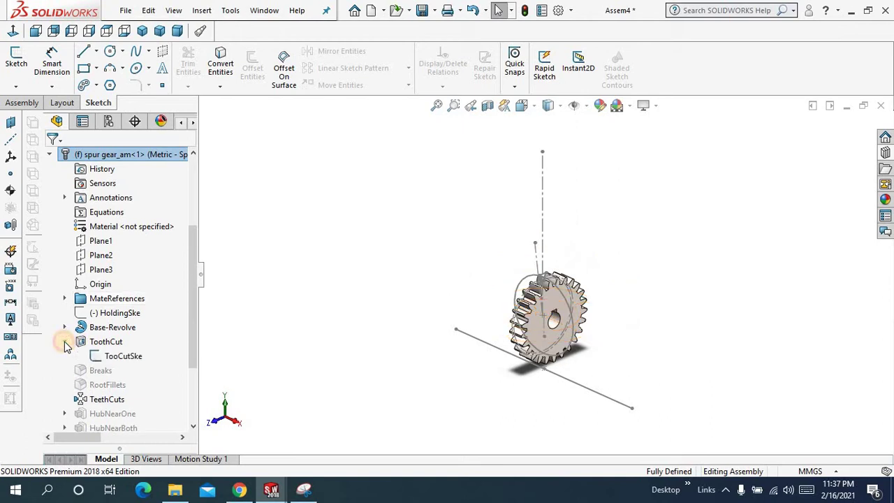
left_click(104, 357)
left_click(115, 338)
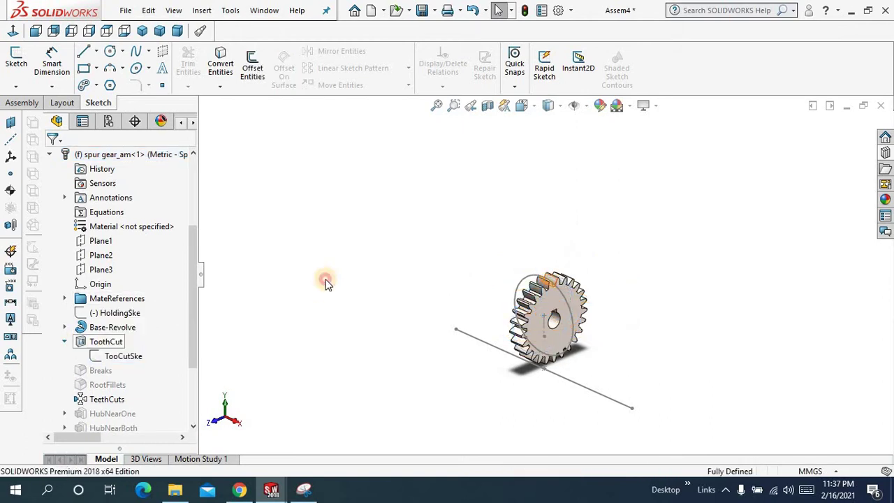
left_click(439, 108)
middle_click_drag(395, 218, 391, 228)
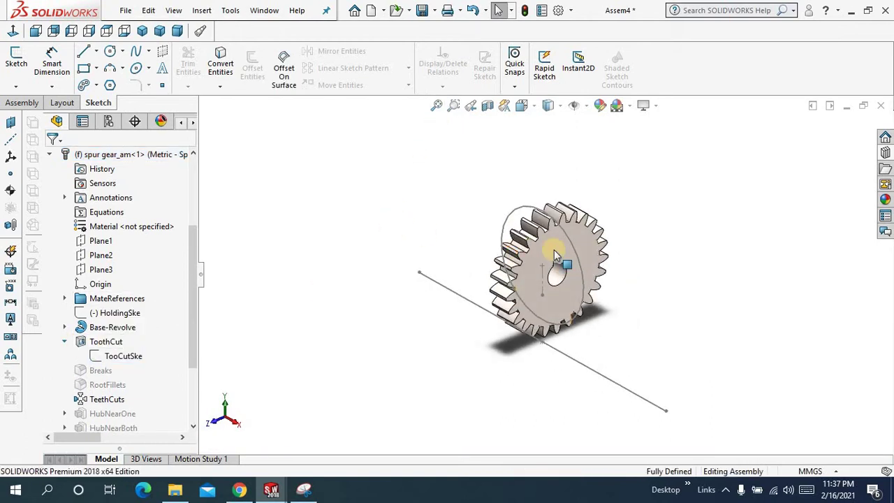
left_click(554, 249)
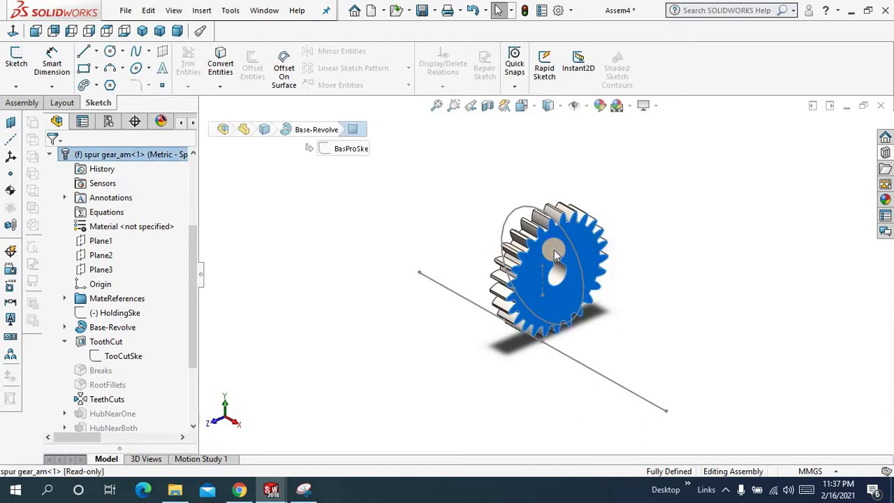
left_click(216, 121)
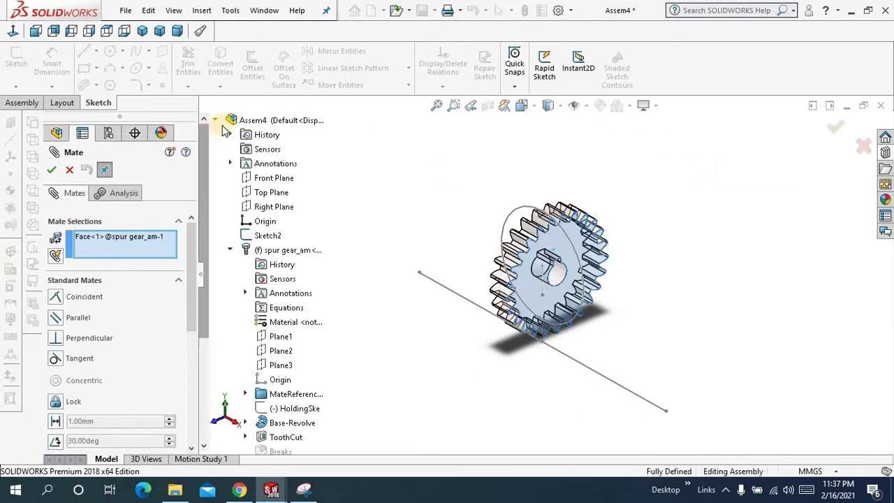
left_click(255, 181)
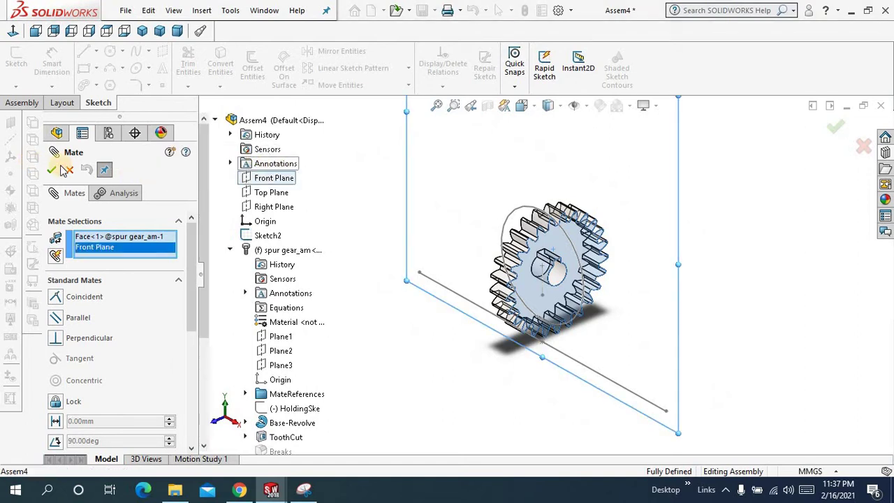
left_click(399, 246)
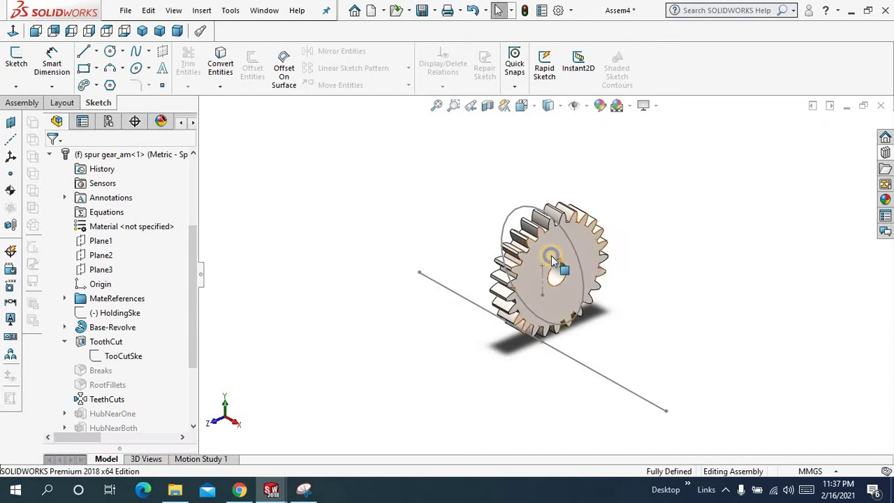
Change the spur gear from fixed to floating.
left_click(551, 256)
right_click(552, 256)
left_click(584, 232)
left_click(440, 181)
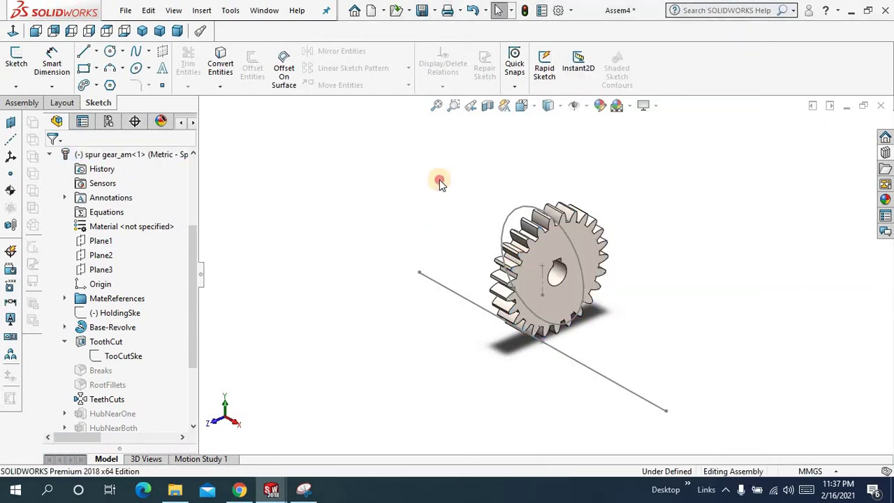
Mate the gear's flat side face coincident with the assembly's Front Plane, with the mate alignment flipped.
left_click(575, 241)
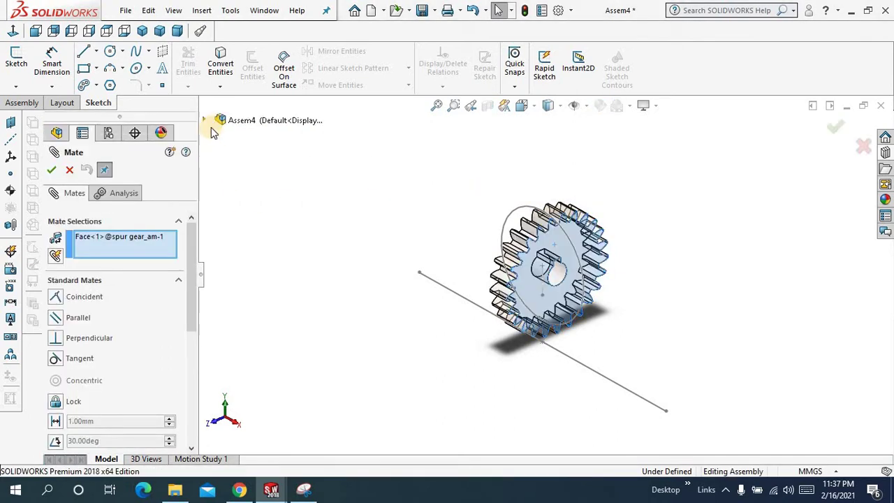
left_click(215, 121)
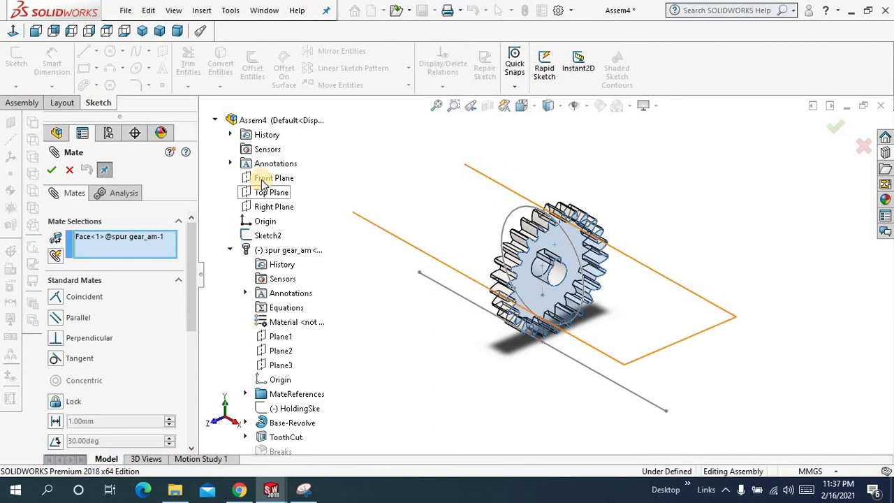
left_click(266, 179)
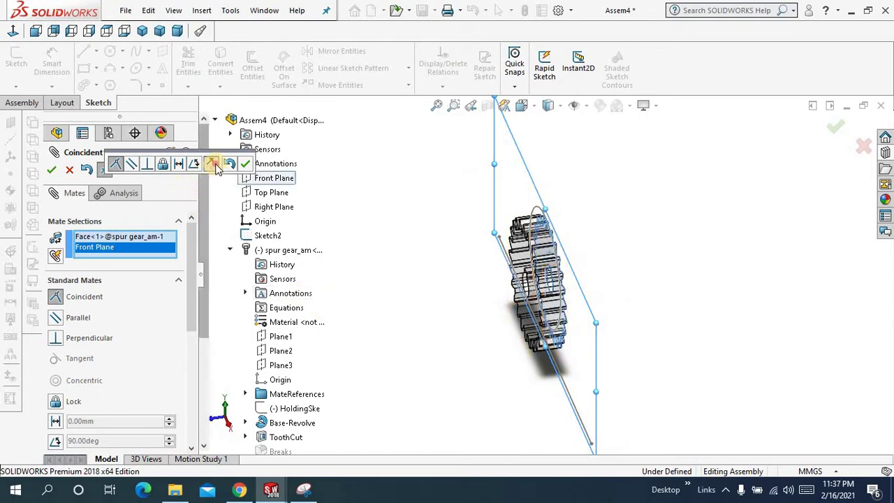
left_click(216, 168)
left_click(246, 164)
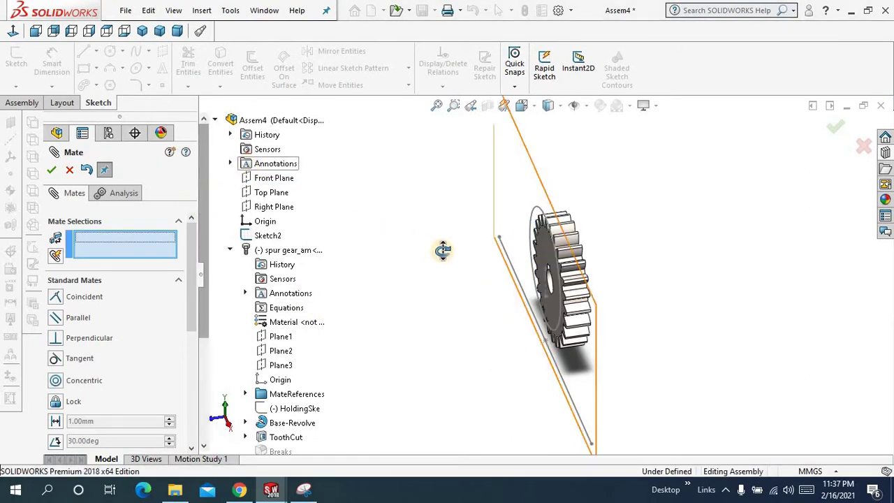
Mate the gear's bore concentric with the layout sketch circle and finish mating.
middle_click_drag(443, 250, 542, 266)
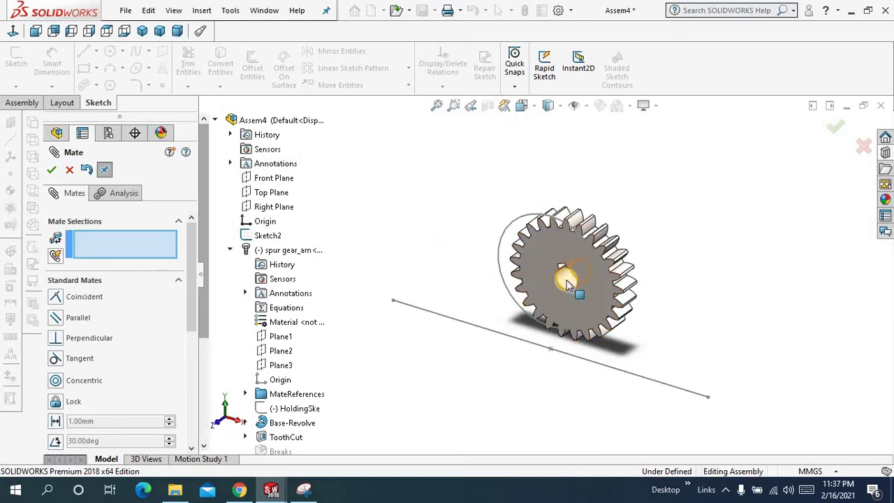
left_click(568, 284)
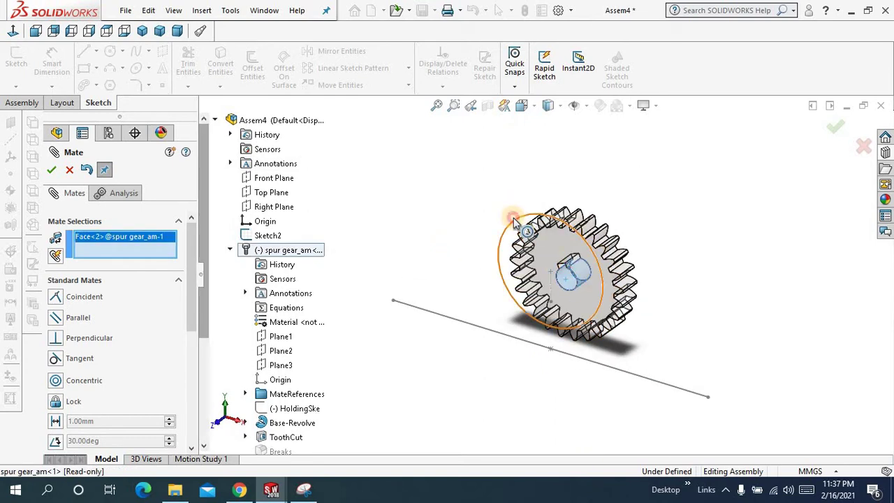
left_click(484, 233)
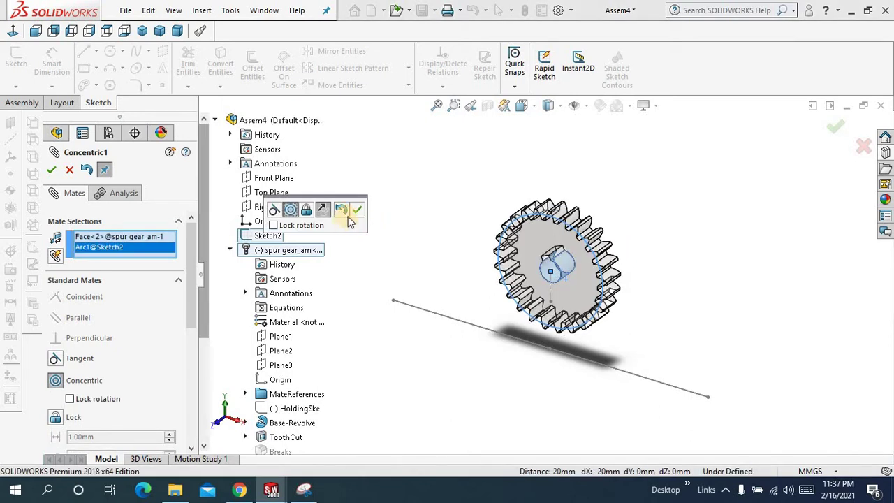
left_click(384, 212)
left_click(358, 211)
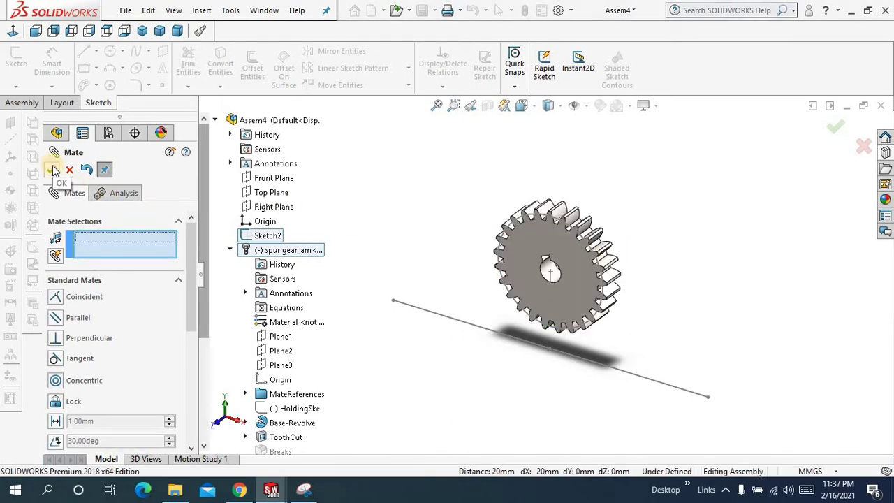
left_click(55, 171)
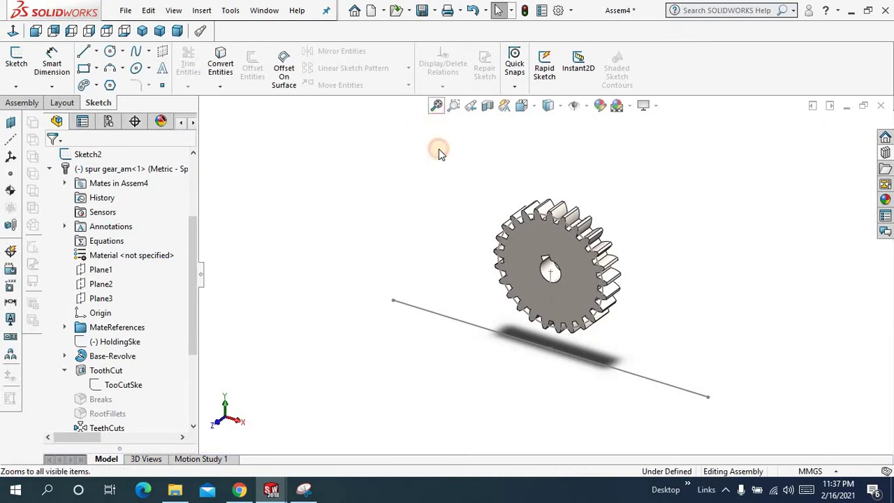
Insert one Toolbox rectangular spur rack below the gear with module 2, pressure angle 20, face width 10, pitch height 10 and length 150.
mouse_move(397, 240)
middle_mouse_down()
mouse_move(408, 230)
mouse_move(412, 170)
middle_mouse_up()
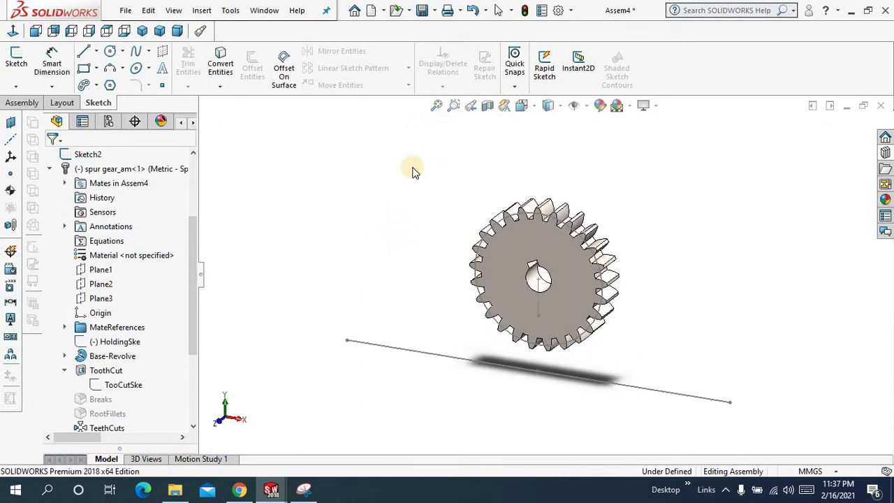
left_click(436, 104)
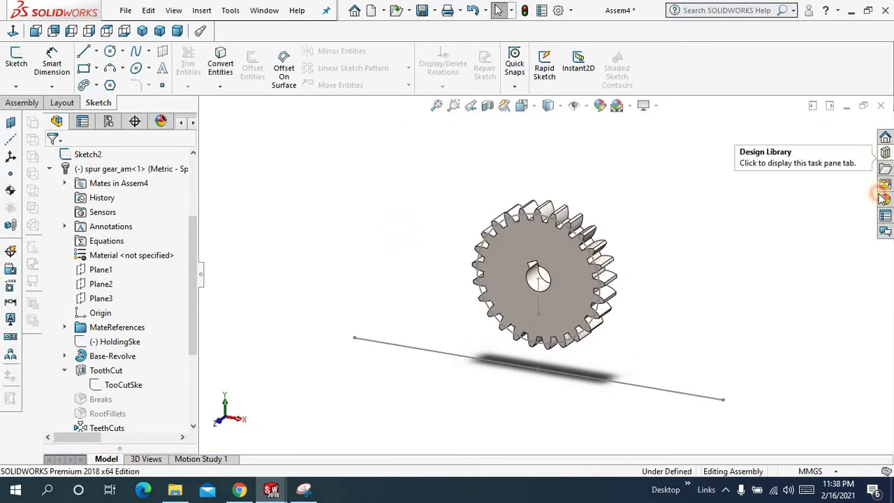
left_click(885, 153)
mouse_move(723, 386)
left_mouse_down()
mouse_move(564, 381)
mouse_move(538, 368)
mouse_move(564, 356)
left_mouse_up()
mouse_move(655, 285)
middle_mouse_down()
mouse_move(661, 311)
mouse_move(659, 288)
mouse_move(647, 281)
middle_mouse_up()
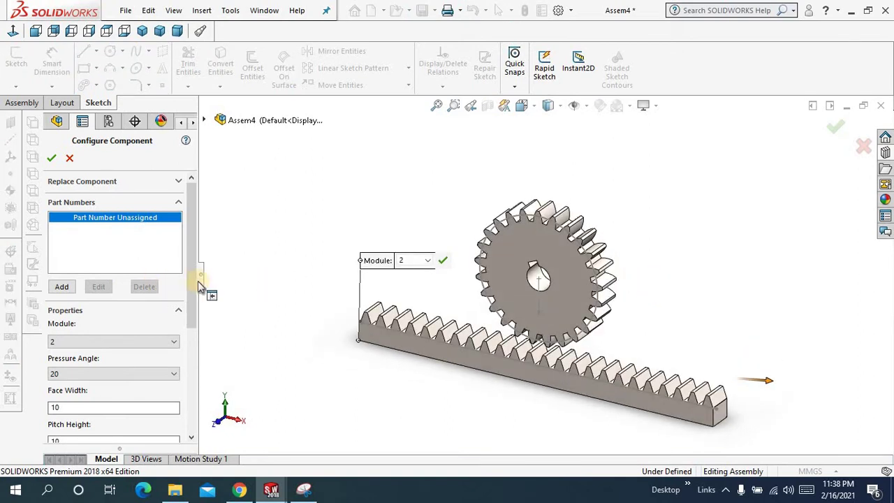
left_click_drag(194, 275, 185, 391)
left_click_drag(113, 283, 29, 286)
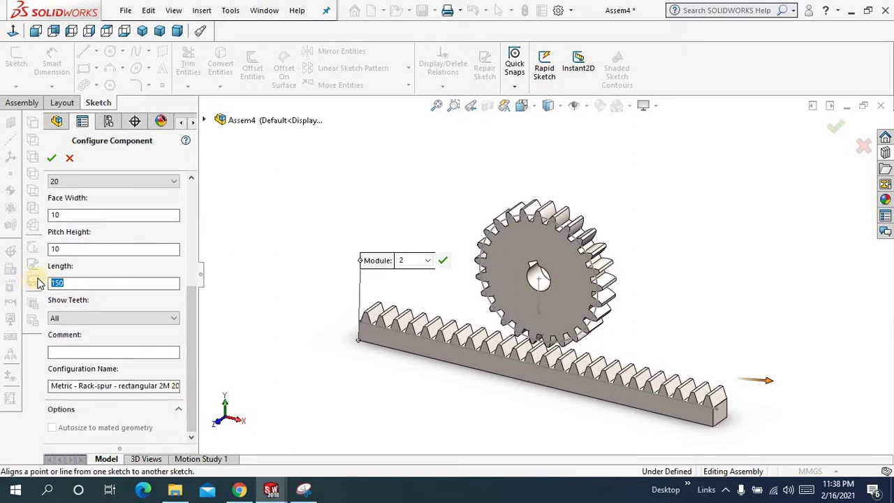
left_click(51, 159)
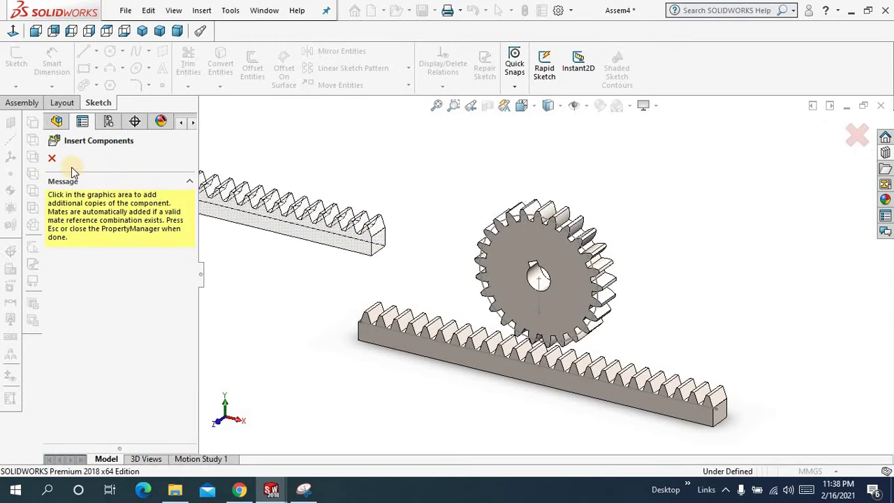
left_click(53, 159)
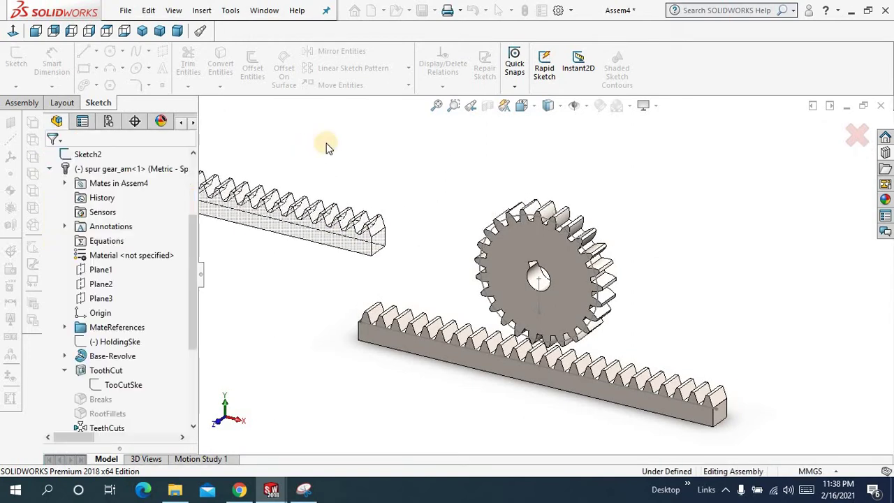
Mate the rack's front face coincident with the gear's front face.
left_click(436, 105)
middle_click_drag(389, 207, 489, 329)
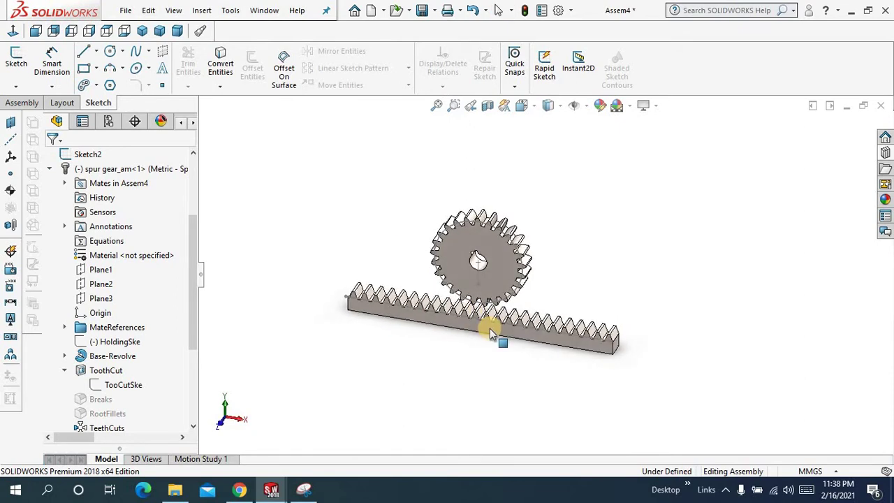
left_click(491, 334)
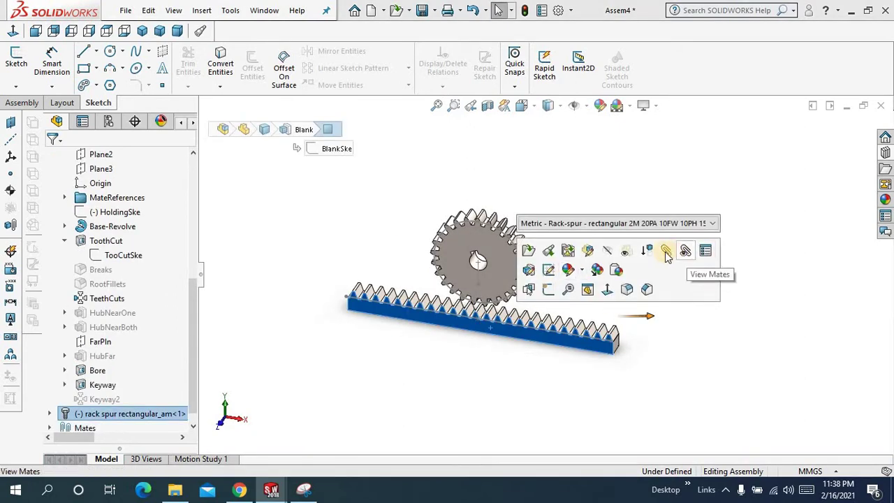
key("m")
left_click(503, 271)
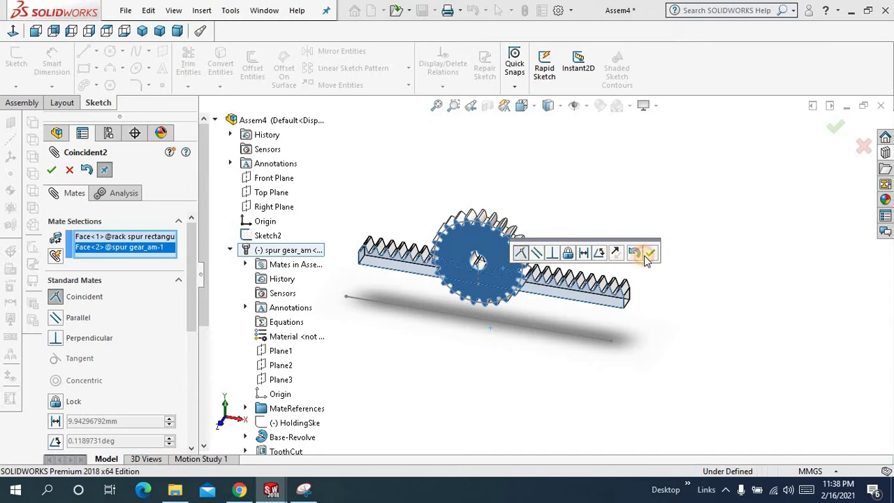
left_click(635, 215)
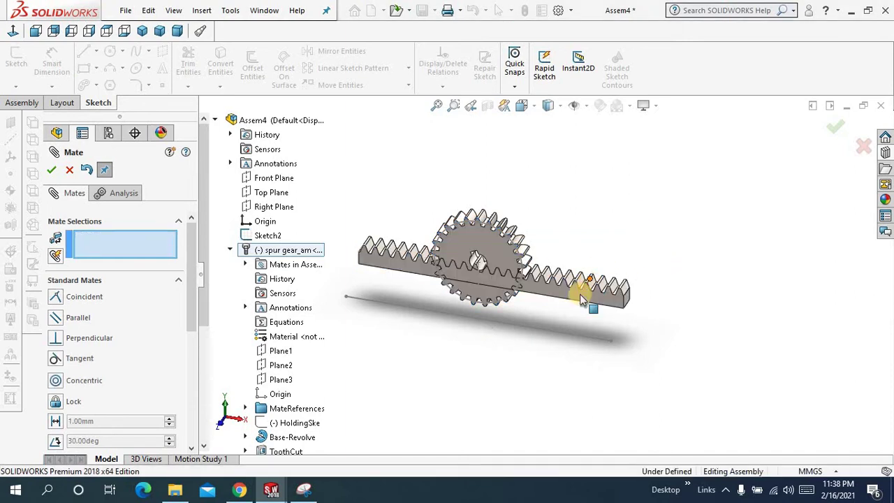
Move the rack down below the gear and mate its lower front edge coincident with the 150 mm layout line.
left_click_drag(580, 305, 538, 349)
scroll(538, 350, "down", 3)
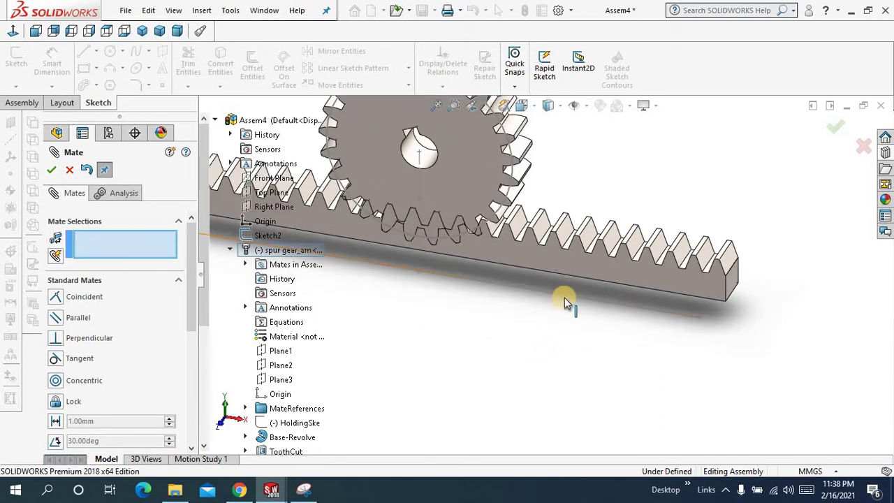
left_click(577, 283)
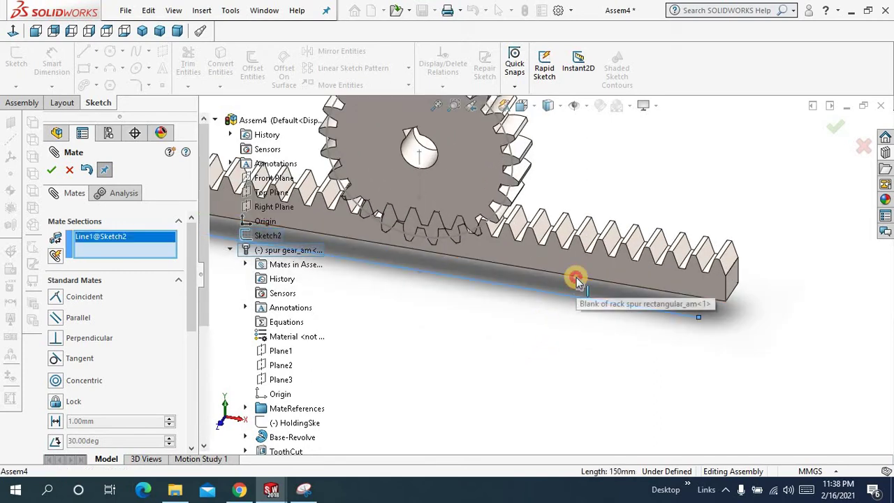
left_click(577, 297)
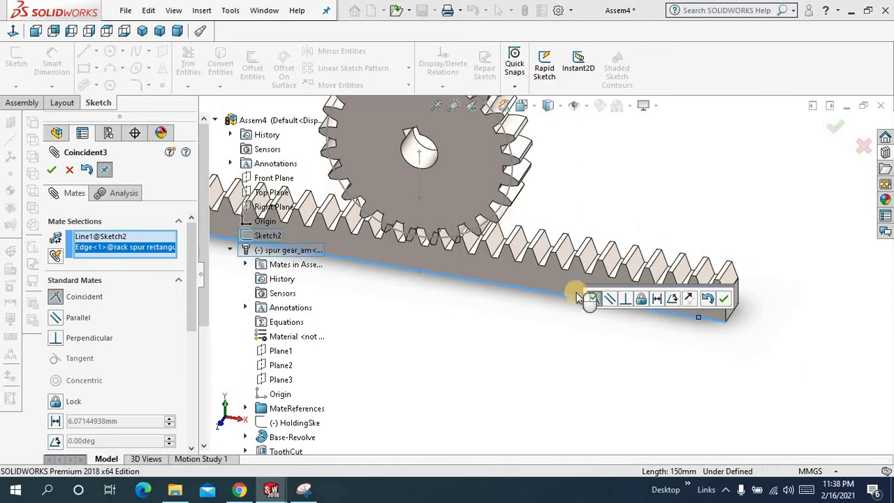
left_click(723, 299)
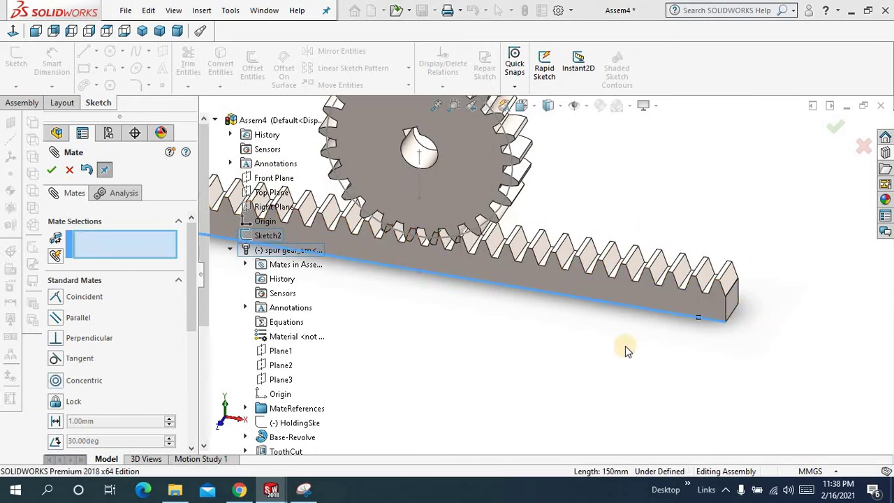
scroll(601, 350, "up", 3)
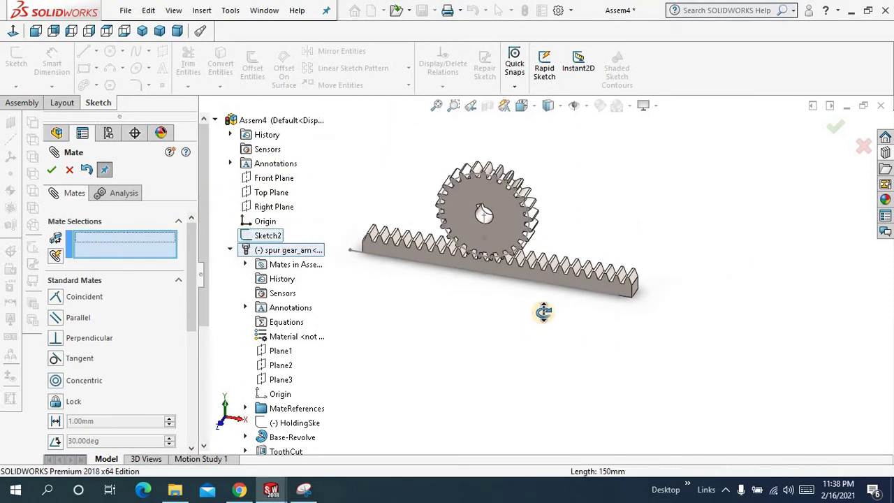
Slide the rack along the layout line until its ends line up with the line's endpoints, and finish mating.
middle_click_drag(543, 312, 545, 299)
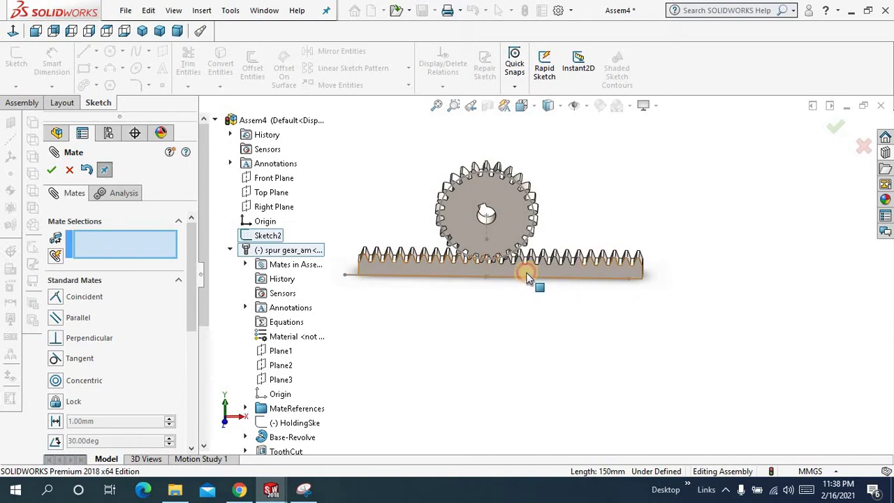
left_click_drag(528, 278, 515, 274)
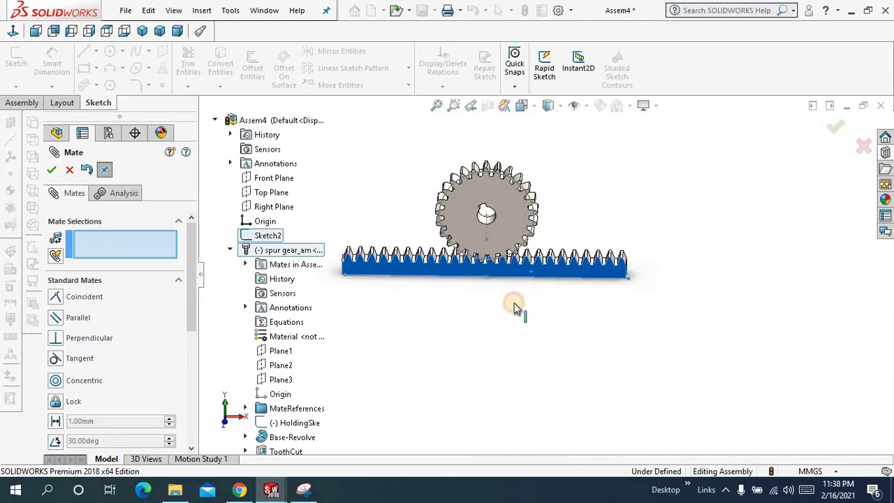
middle_click_drag(519, 310, 479, 131)
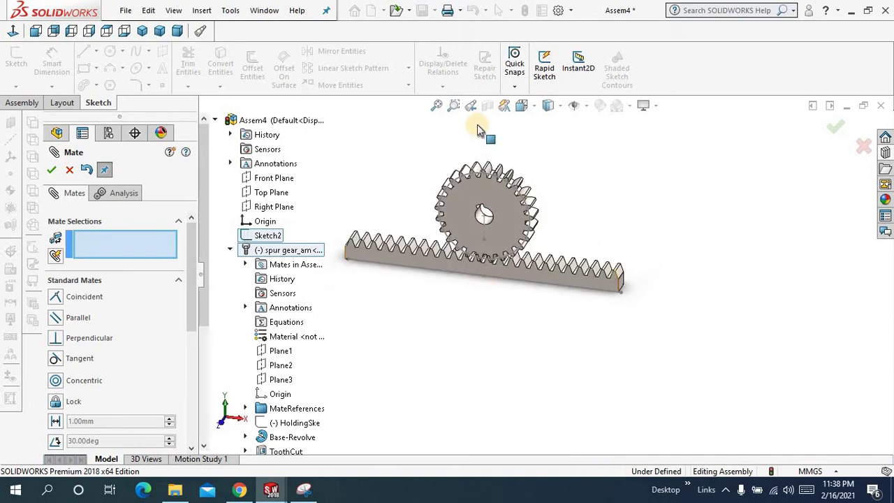
left_click(435, 105)
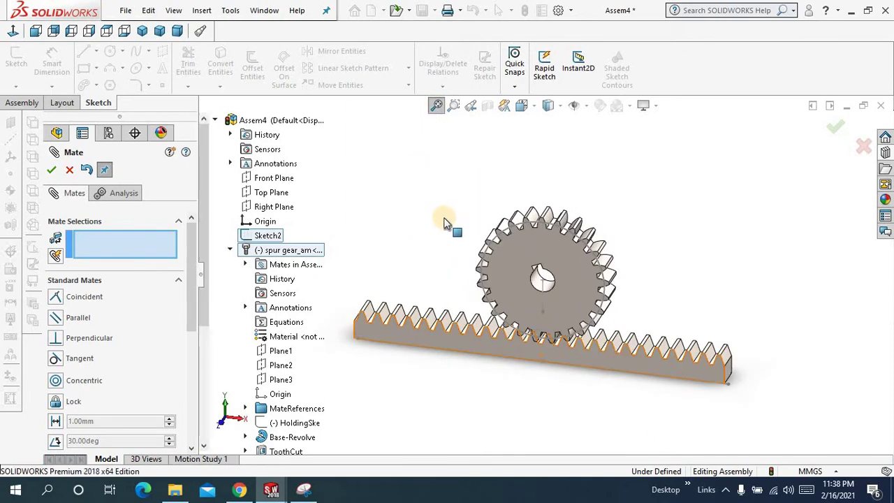
left_click(435, 106)
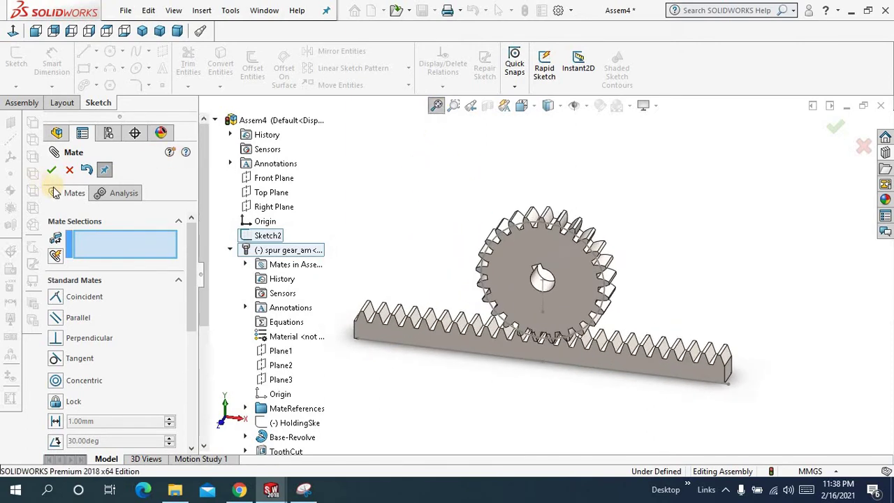
key("Escape")
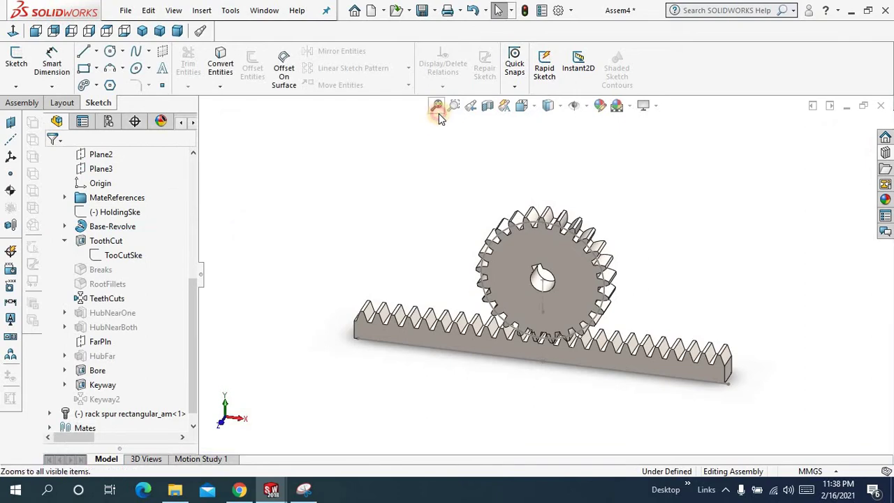
Rotate the spur gear in the front view until its lower teeth sit in the gaps between the rack teeth.
left_click(545, 243)
left_click(610, 218)
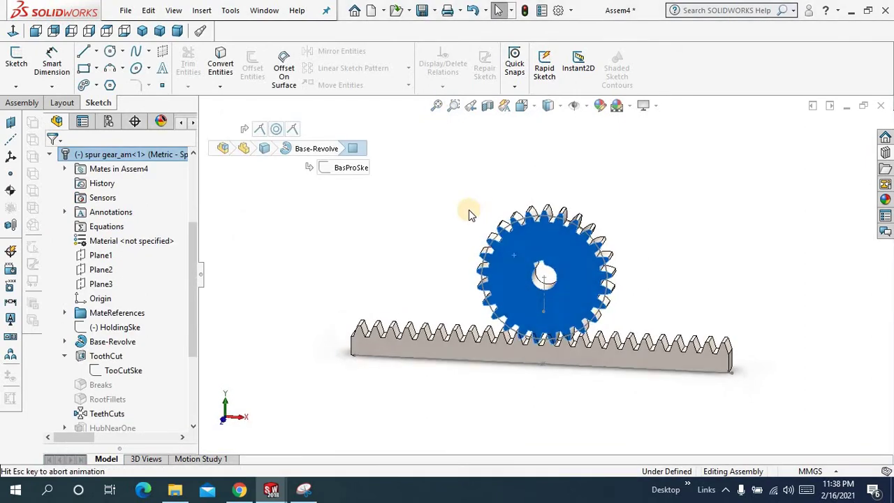
scroll(559, 352, "down", 4)
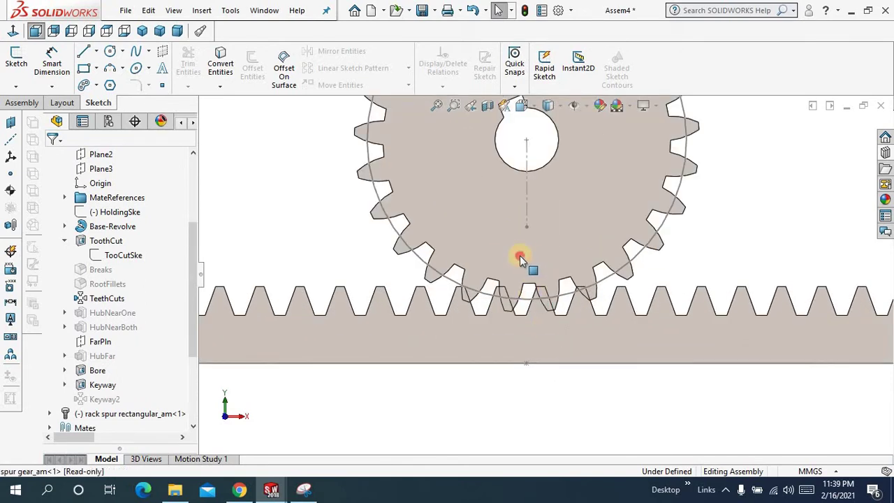
left_click_drag(520, 258, 498, 260)
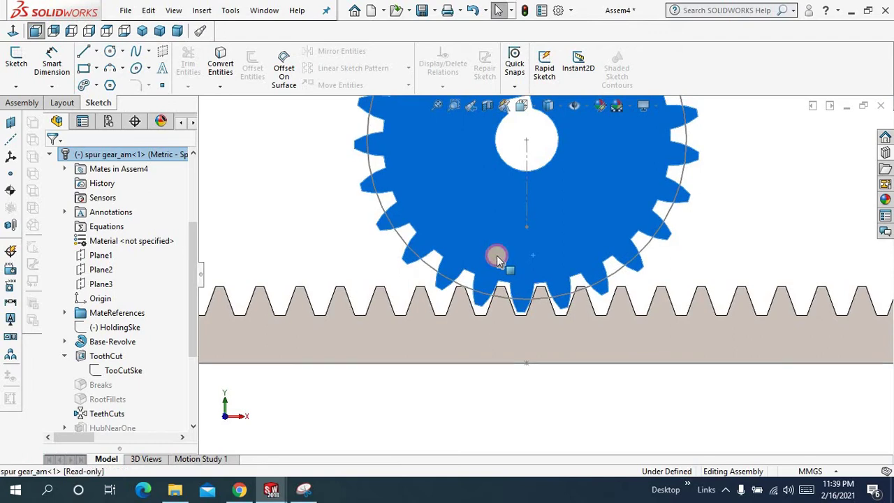
scroll(529, 322, "down", 3)
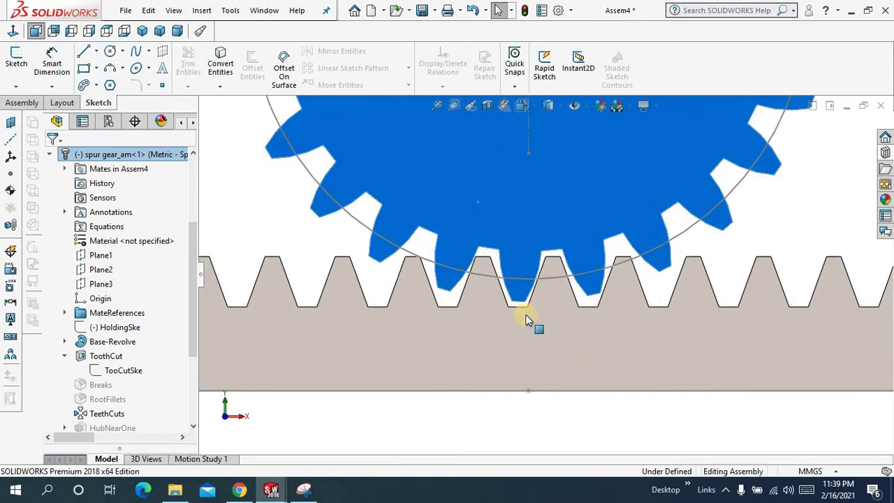
left_click(513, 225)
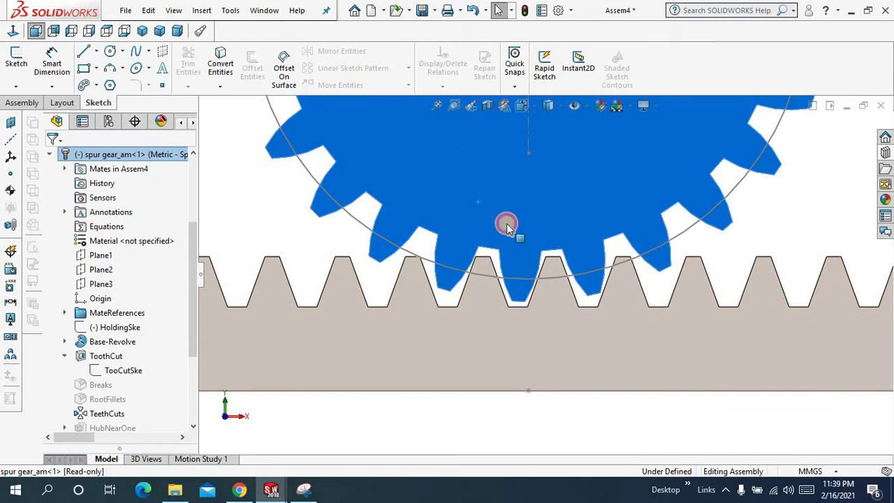
left_click(508, 227)
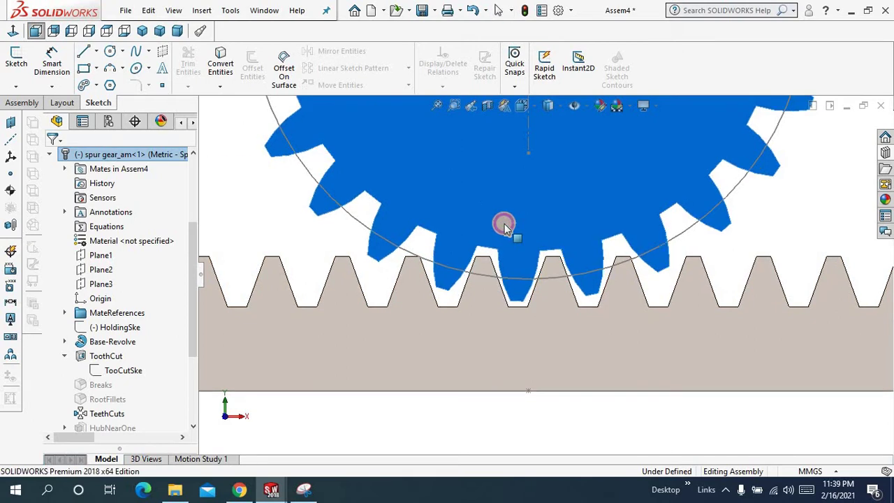
left_click(508, 356)
key("f")
left_click(511, 358)
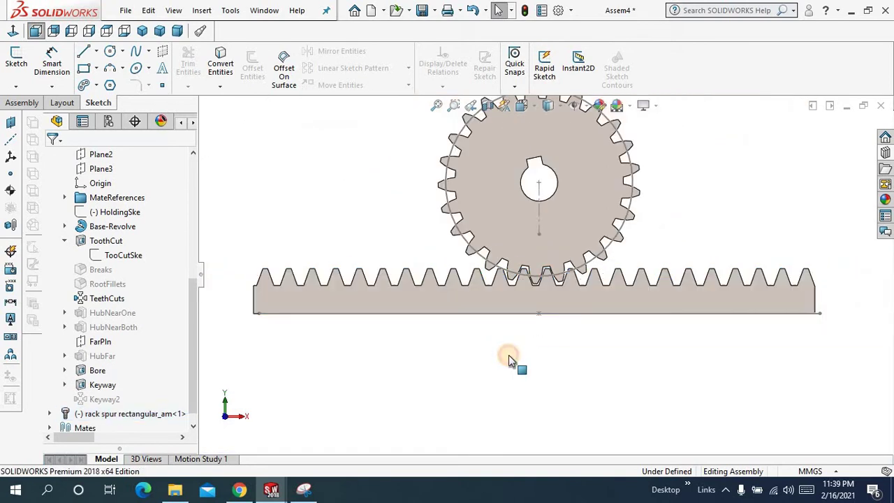
key("f")
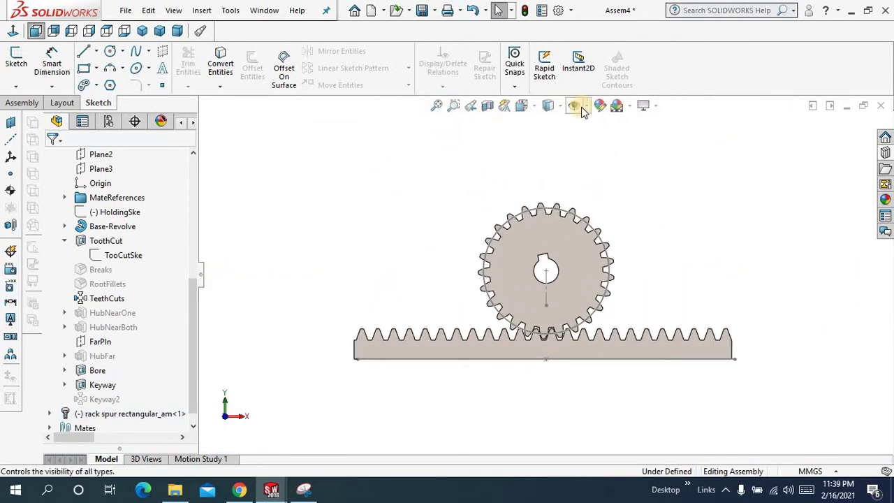
left_click(588, 108)
left_click(594, 237)
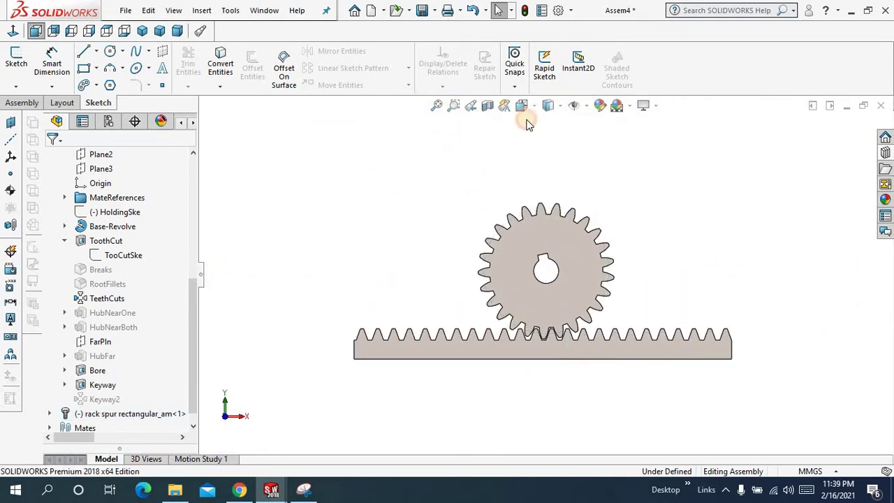
middle_click_drag(448, 197, 435, 119)
left_click(437, 106)
left_click(590, 109)
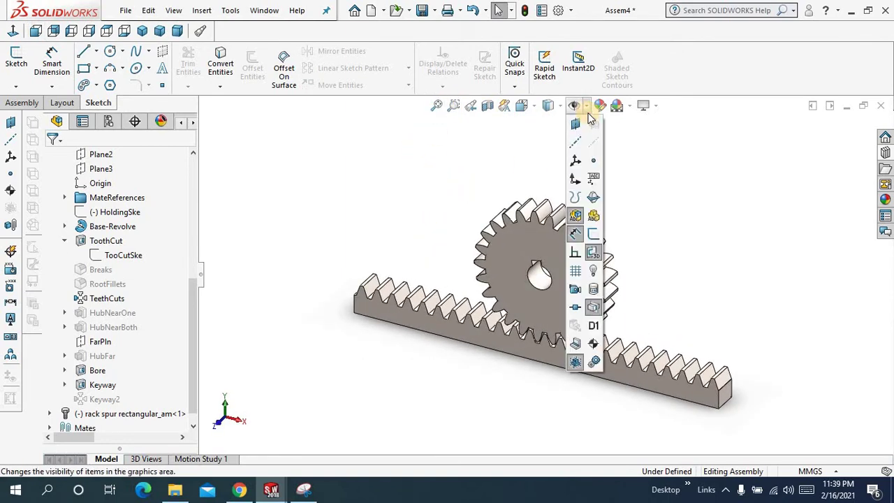
left_click(593, 234)
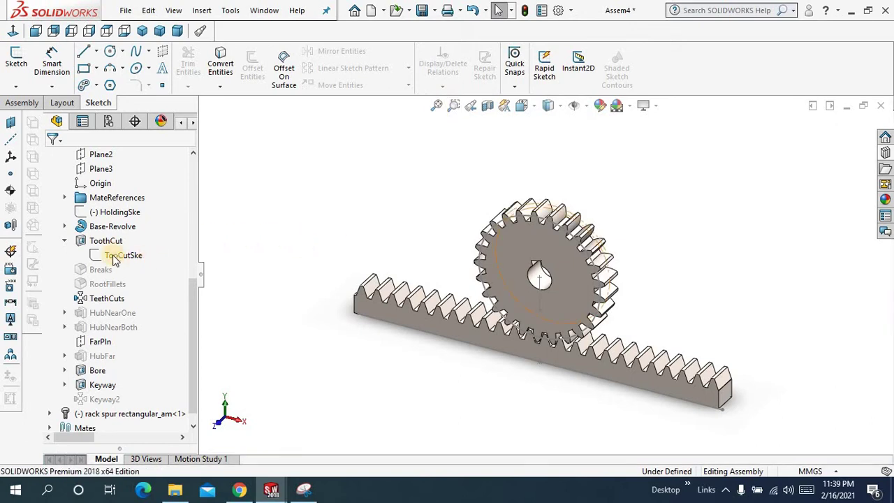
Hide the layout sketch Sketch2 of the assembly.
scroll(115, 255, "up", 6)
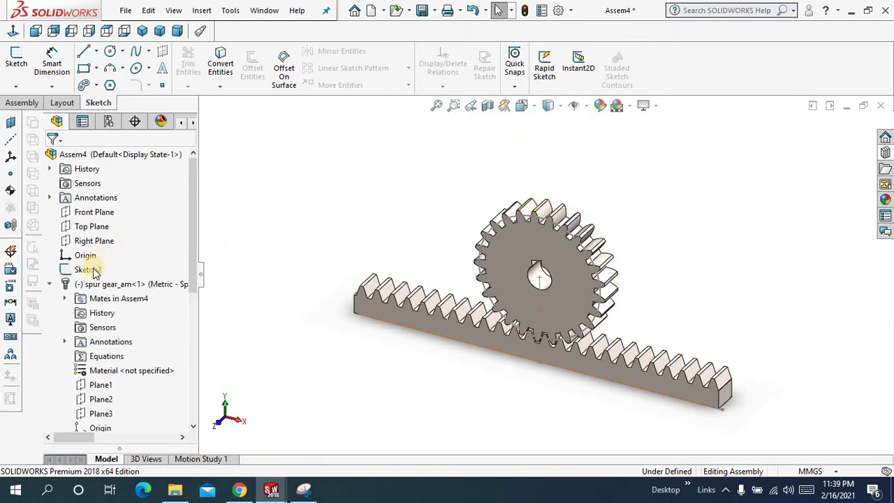
right_click(88, 269)
left_click(106, 242)
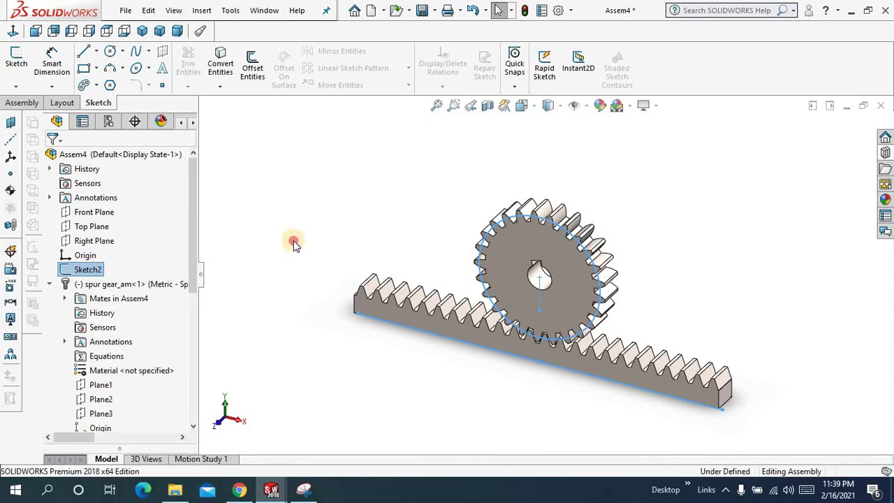
Show the sketch TooCutSke of the spur gear's ToothCut feature.
left_click_drag(193, 255, 180, 304)
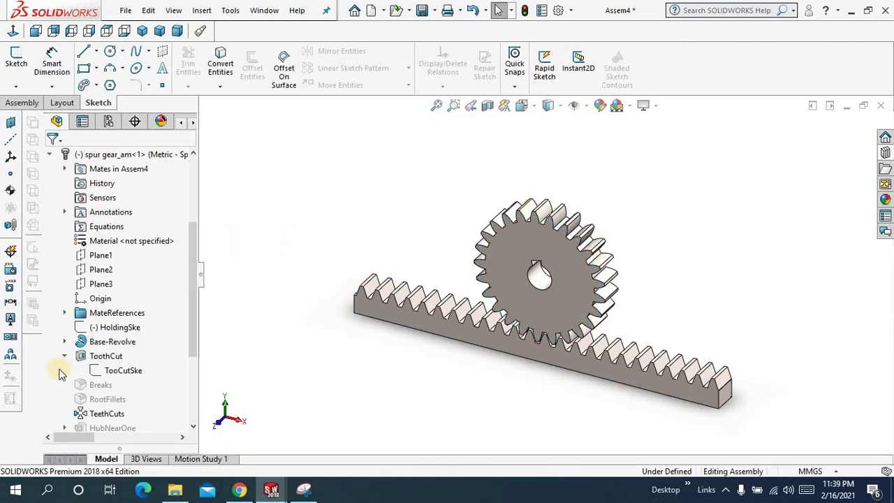
left_click(133, 371)
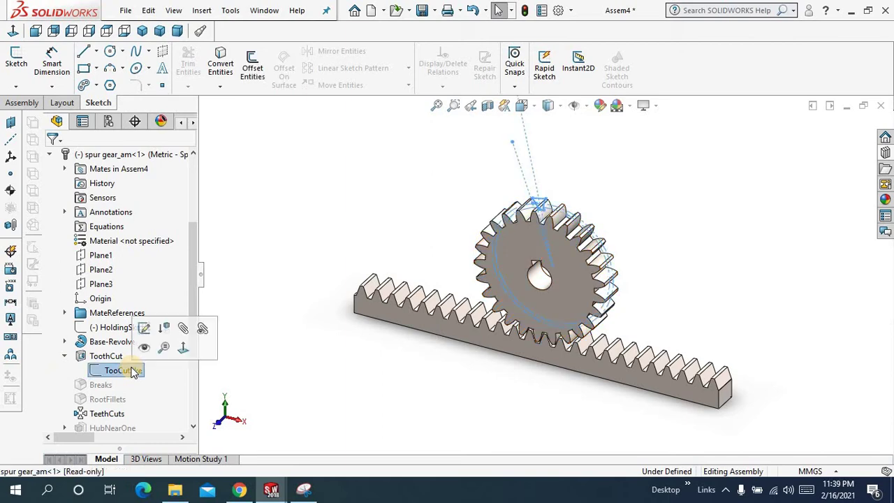
left_click(142, 347)
left_click(248, 332)
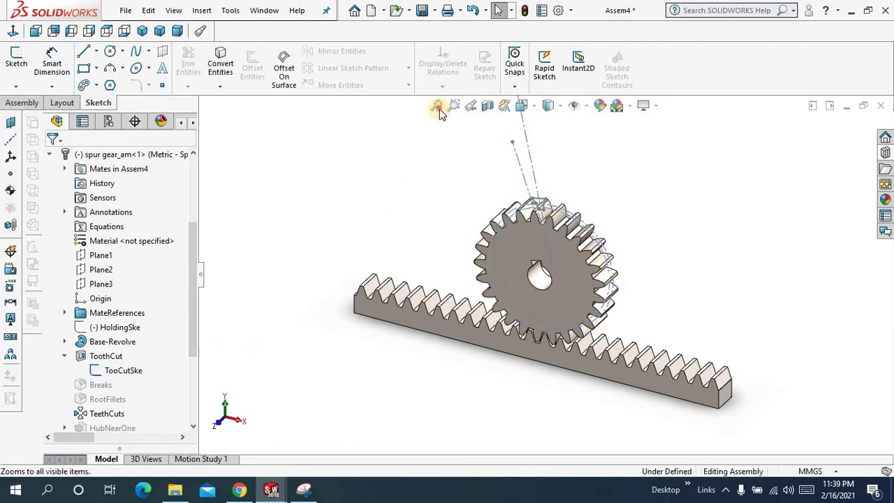
left_click(438, 108)
scroll(595, 425, "down", 3)
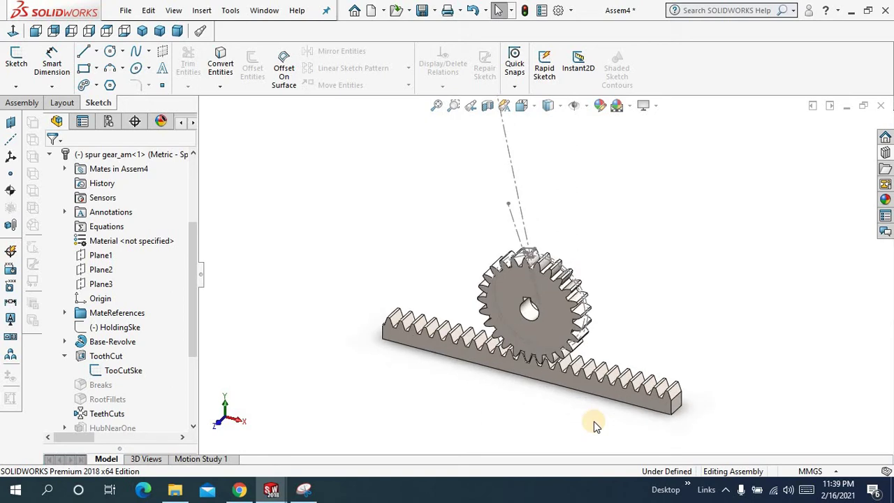
Start a Rack Pinion mechanical mate and pick the rack's lower front edge as the rack.
left_click(22, 103)
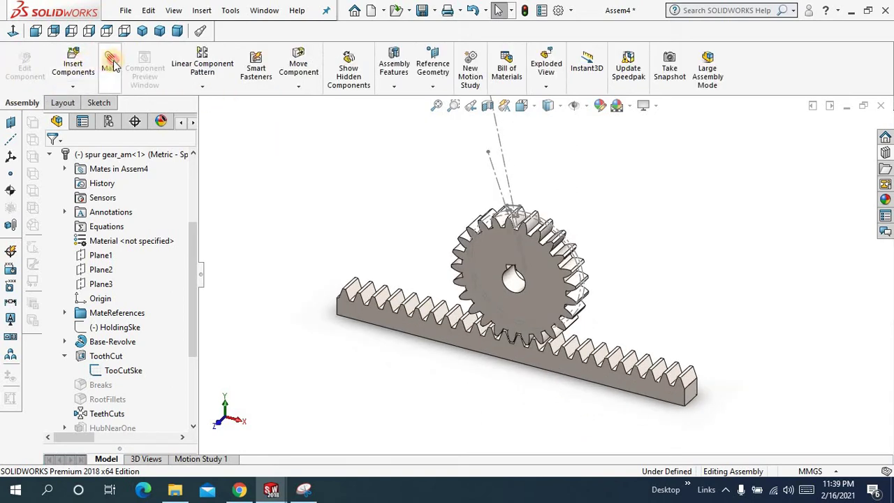
left_click(110, 63)
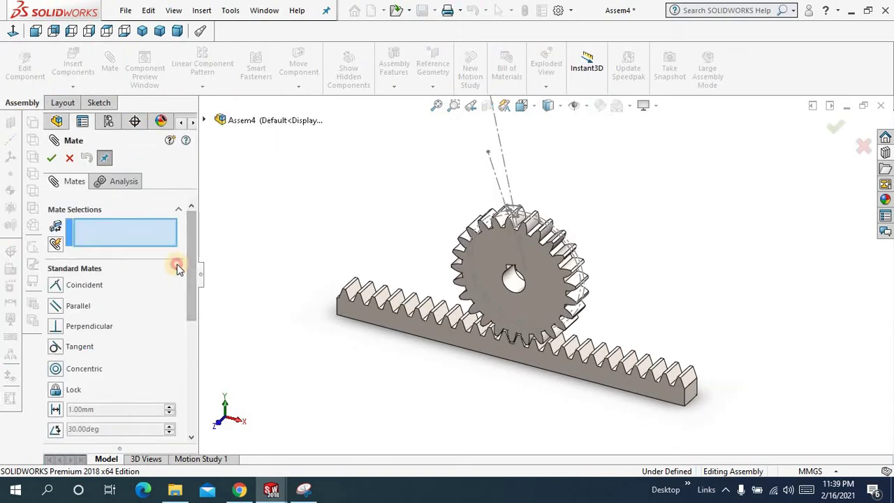
left_click(176, 263)
left_click(174, 310)
left_click(56, 301)
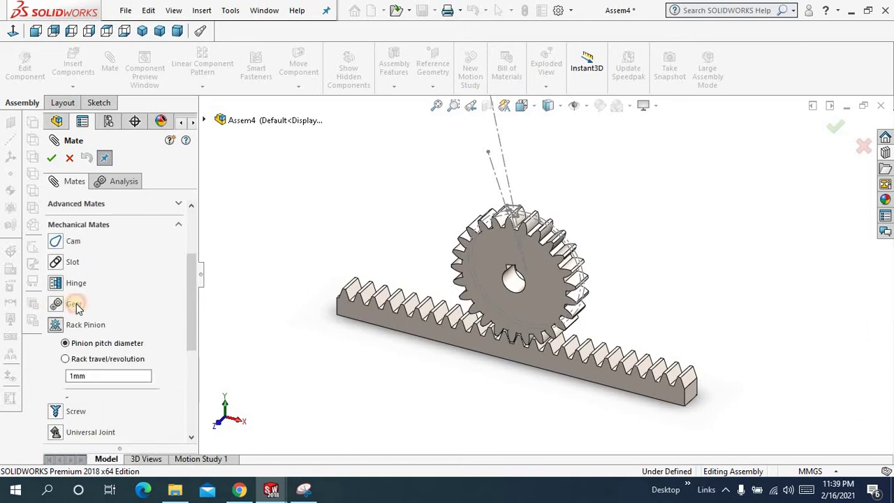
left_click_drag(194, 299, 189, 249)
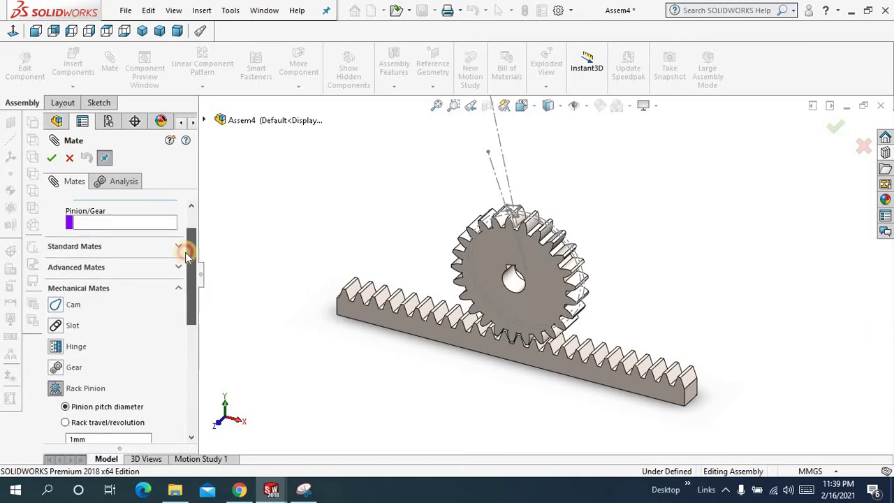
left_click(409, 338)
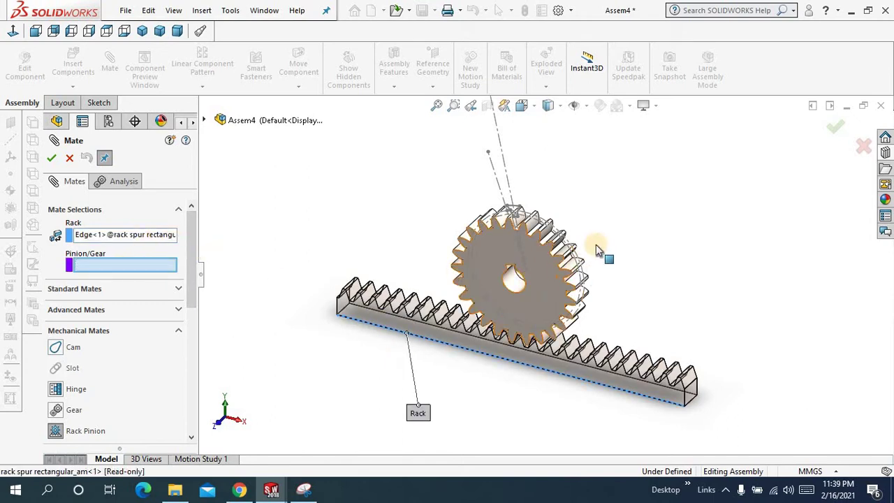
Pick the pitch circle of the gear's tooth-cut sketch as the pinion, with pinion pitch diameter 50, and complete the mate.
scroll(594, 245, "down", 2)
scroll(590, 241, "down", 3)
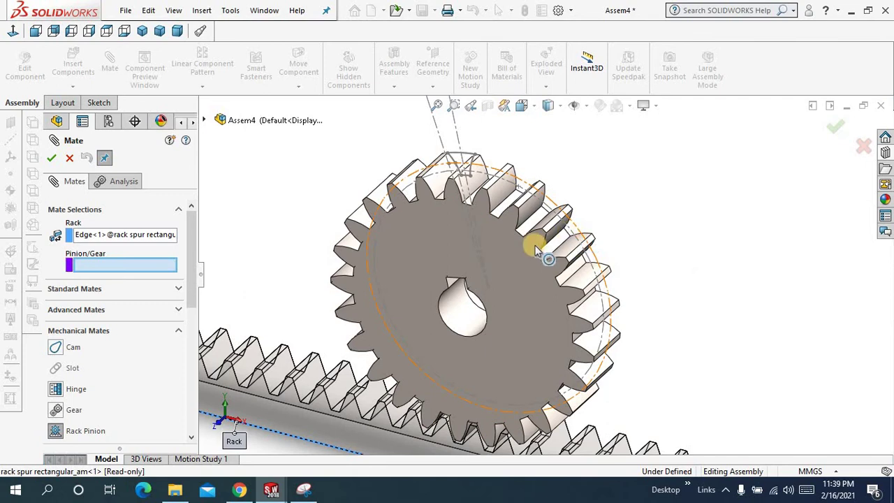
middle_click_drag(624, 244, 644, 202)
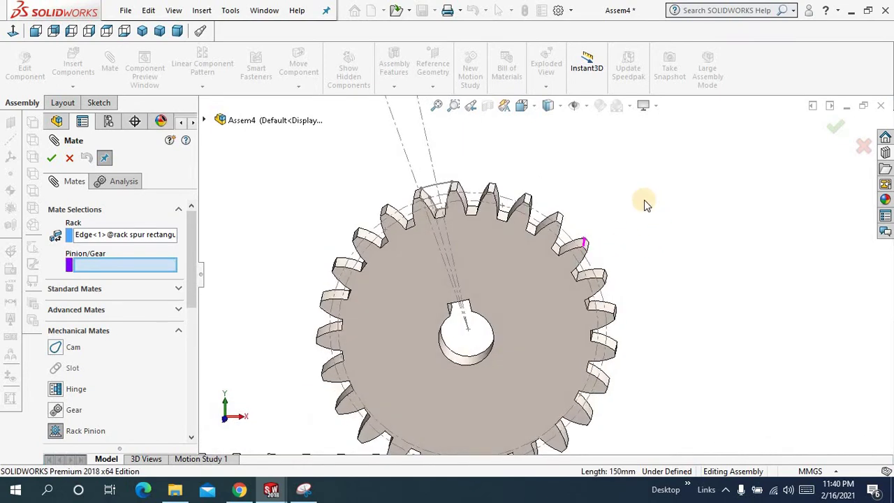
left_click(542, 219)
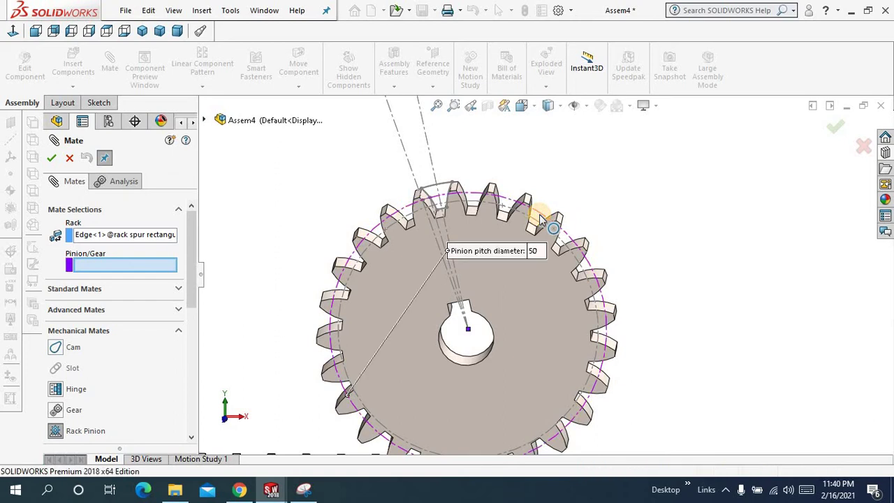
left_click(56, 162)
key("Escape")
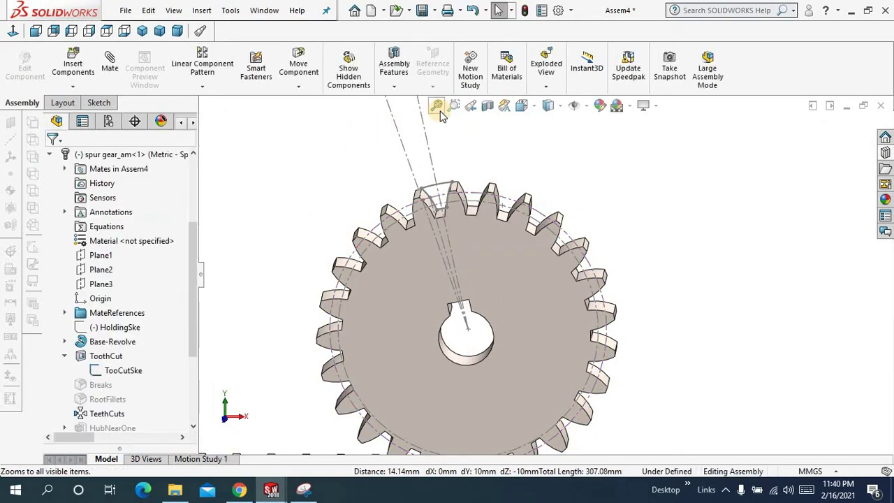
Turn off the display of all sketches, leaving only the gear and rack shown.
left_click(436, 104)
left_click(587, 106)
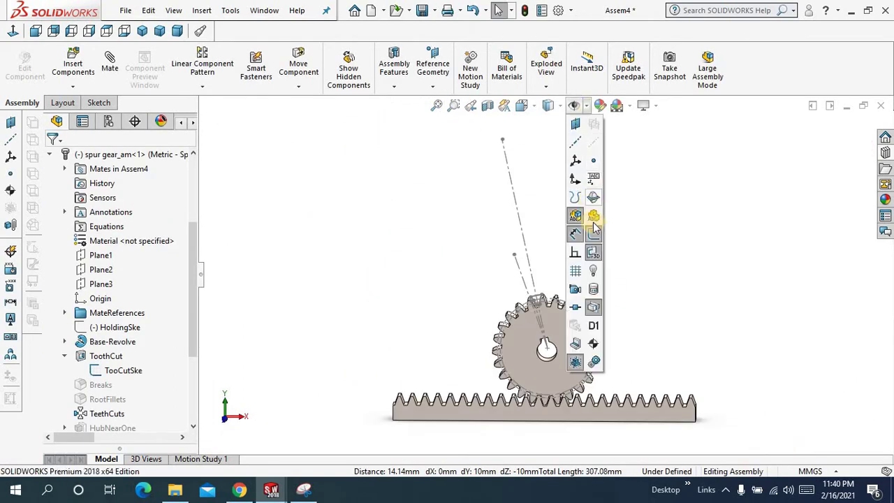
left_click(634, 234)
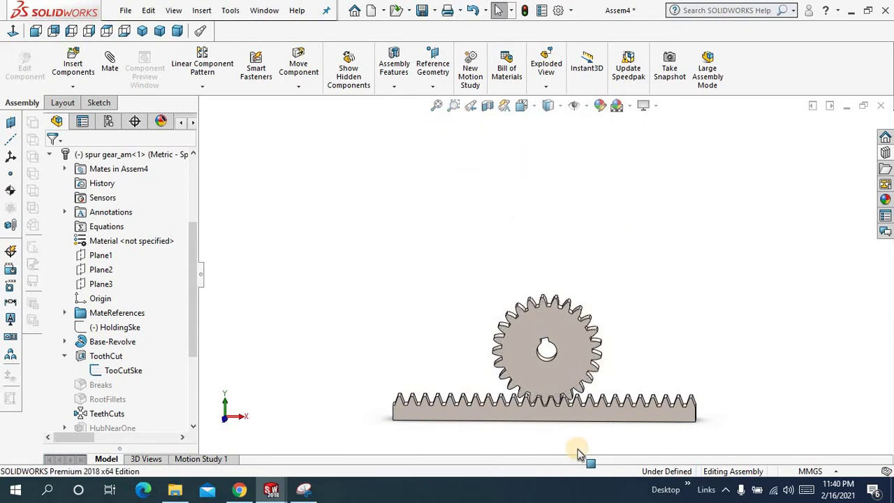
scroll(548, 427, "down", 3)
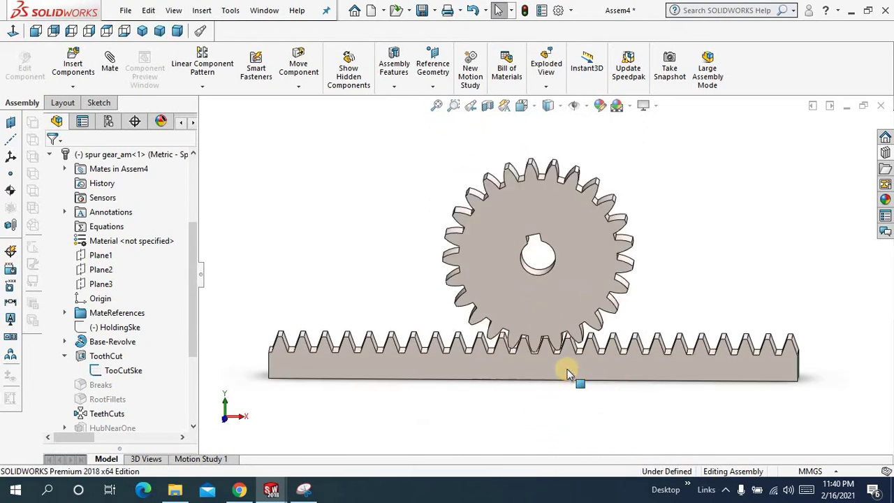
Slide the rack along the gear to test the rack-and-pinion motion, and view the whole assembly at an angle.
left_click_drag(567, 372, 433, 370)
left_click(707, 270)
middle_click_drag(703, 282, 663, 342)
left_click(436, 106)
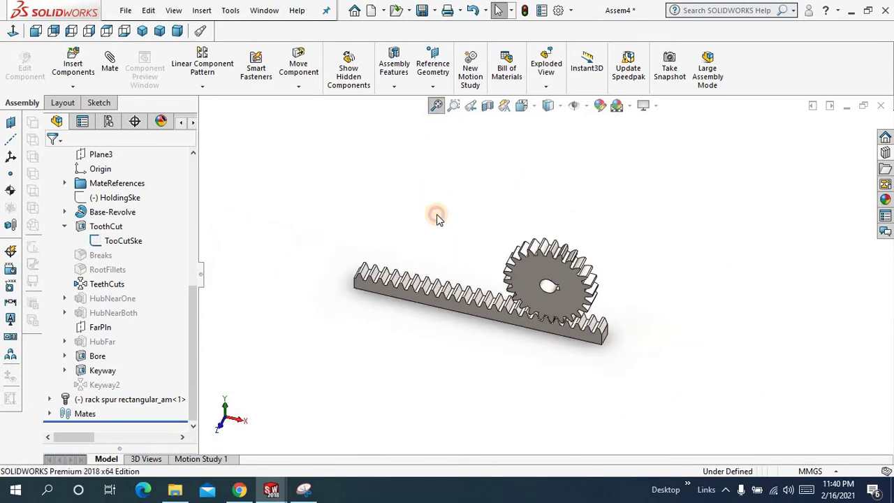
middle_click_drag(434, 213, 451, 181)
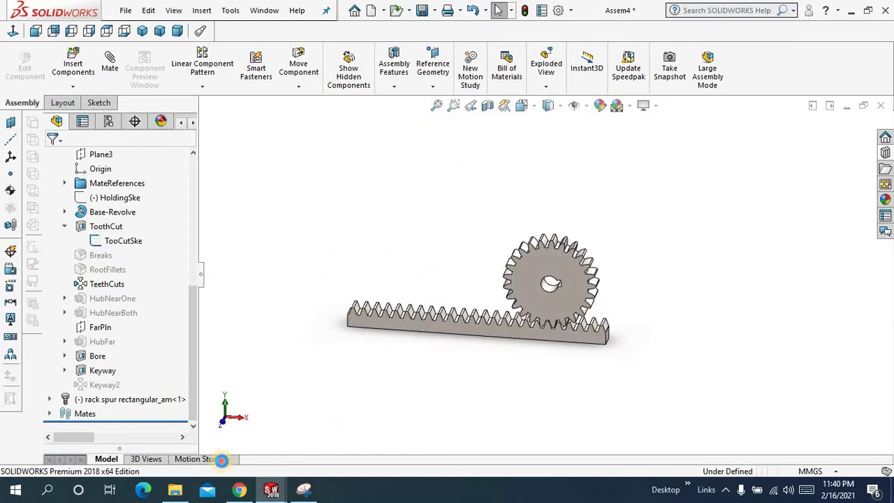
Open Motion Study 1 with its timeline expanded and set the study's end time to 8 seconds.
left_click(202, 459)
left_click(884, 447)
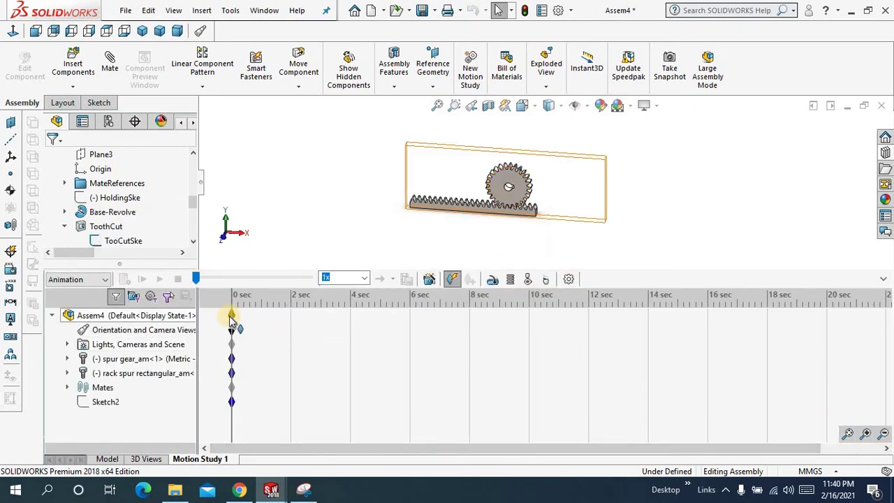
left_click_drag(231, 317, 470, 327)
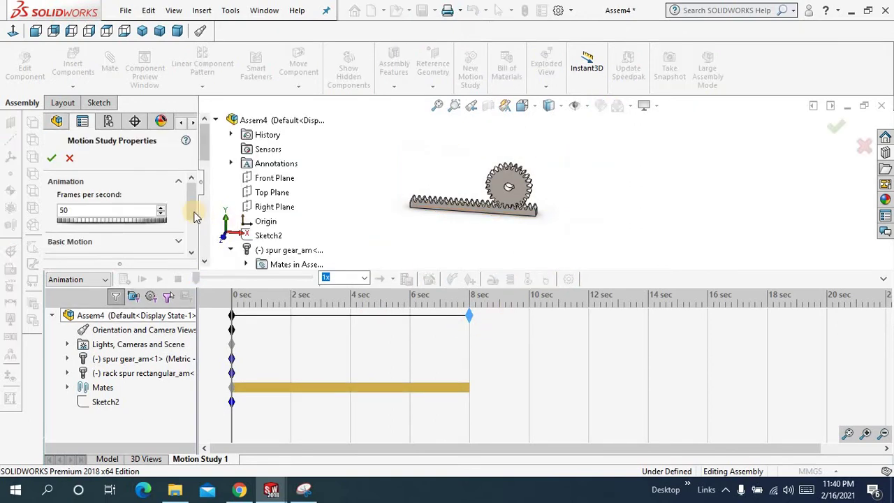
Set the motion study to 50 animation and 25 Basic Motion frames per second, with geometry accuracy 9 and a higher 3D contact resolution.
left_click_drag(193, 212, 193, 226)
left_click(178, 210)
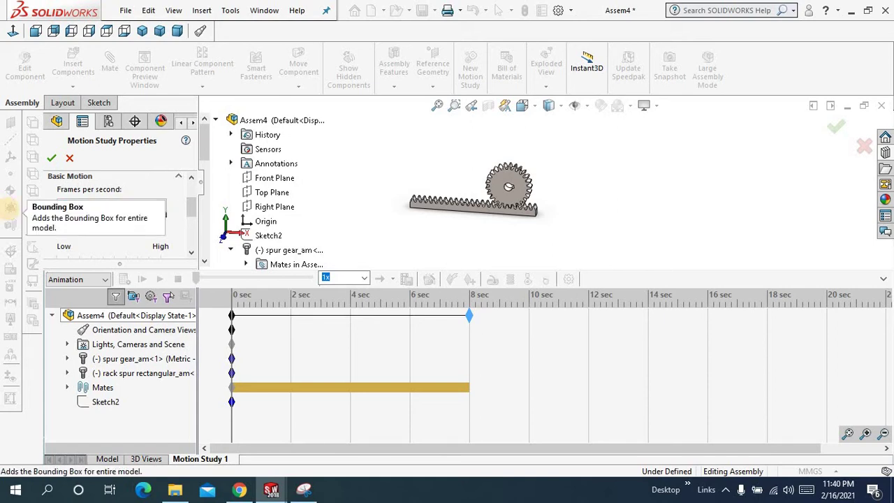
double_click(101, 207)
type("25")
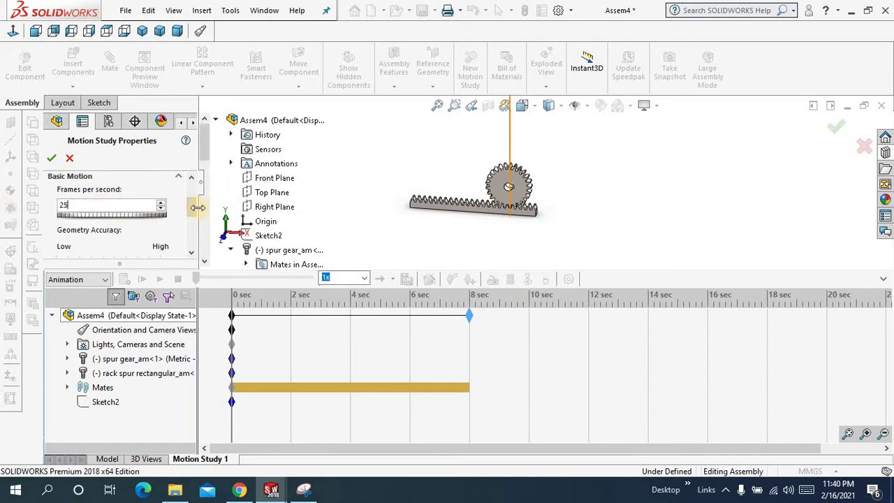
left_click_drag(194, 214, 122, 221)
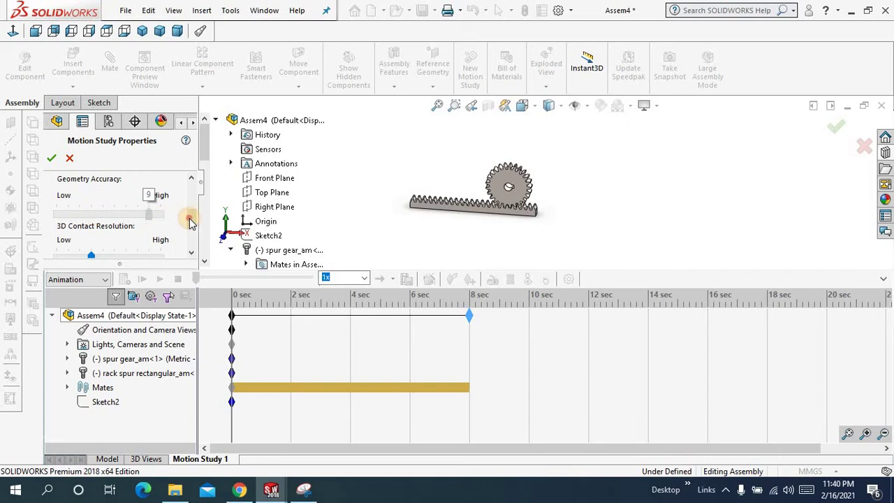
left_click_drag(190, 219, 190, 234)
left_click_drag(90, 202, 188, 222)
left_click(51, 158)
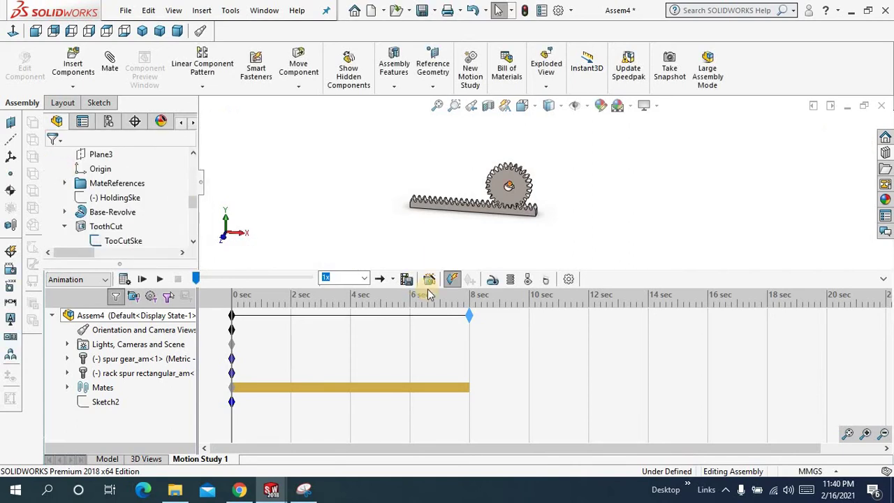
Add a solid body contact between the rack and the spur gear.
left_click(530, 281)
left_click(528, 208)
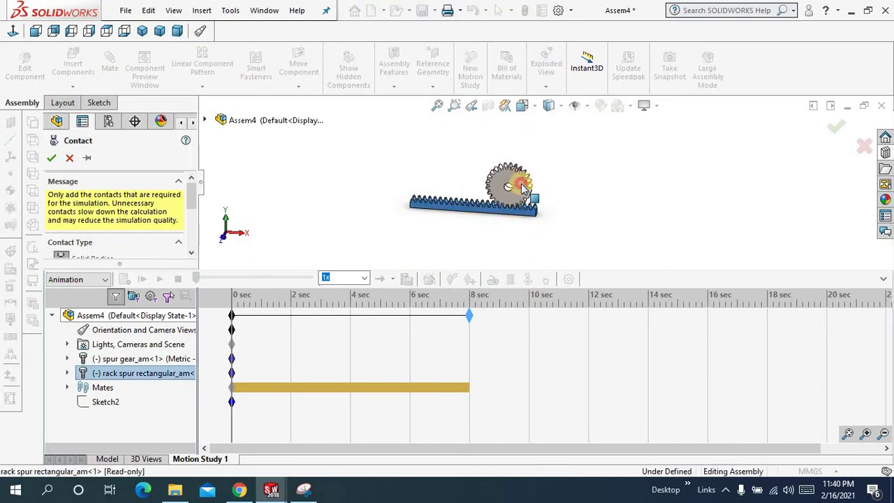
left_click(523, 187)
left_click(51, 158)
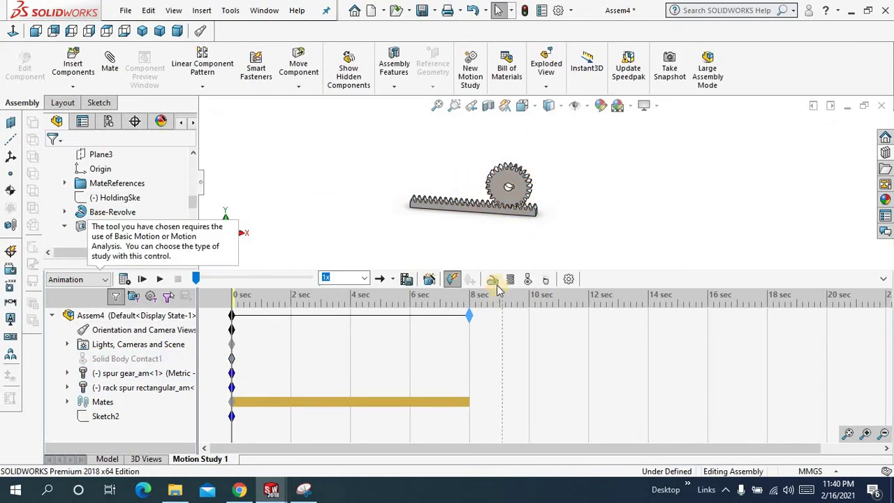
Add a rotary motor on the gear's bore face with reversed direction and a constant speed of 100 RPM.
left_click(493, 279)
scroll(515, 183, "down", 5)
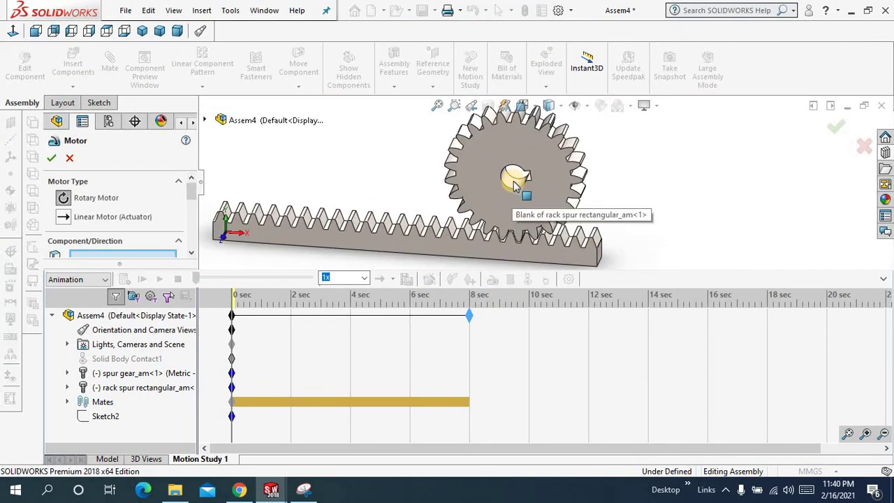
left_click(515, 183)
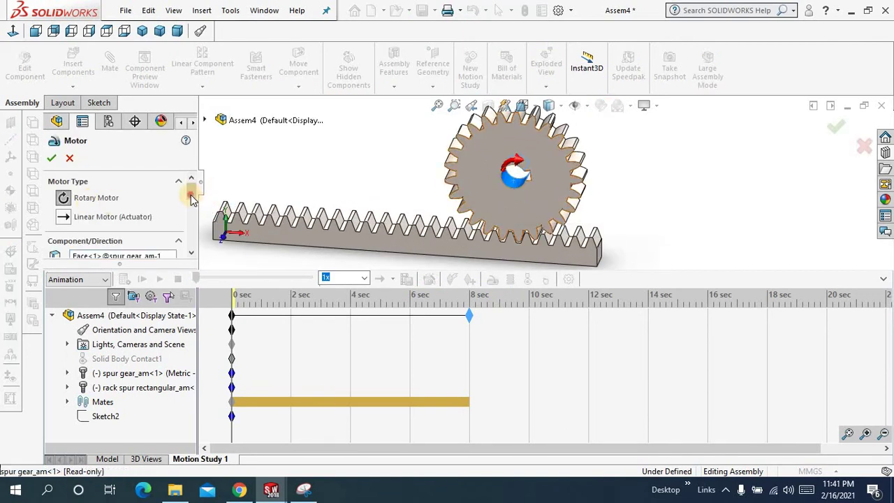
left_click_drag(191, 186, 192, 218)
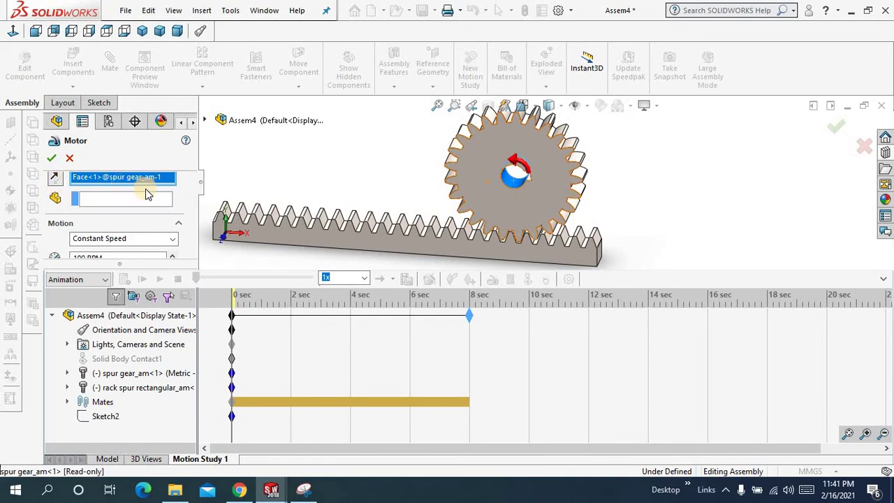
left_click_drag(191, 213, 192, 226)
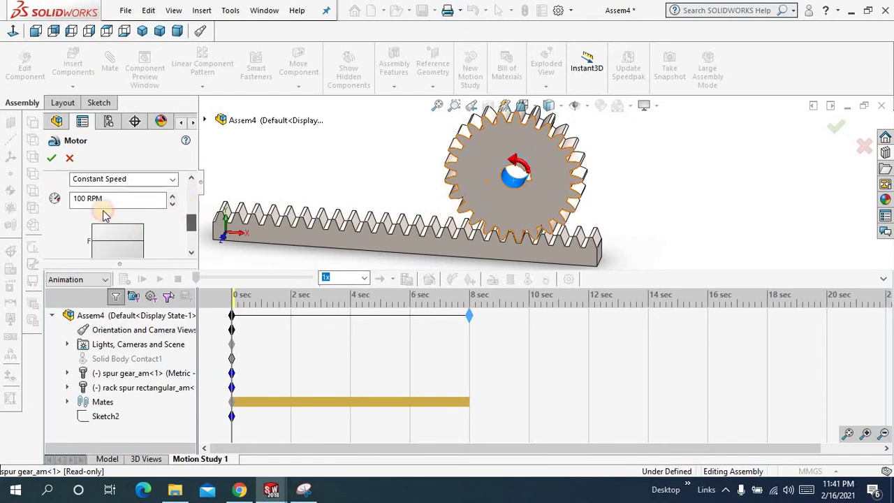
left_click(121, 201)
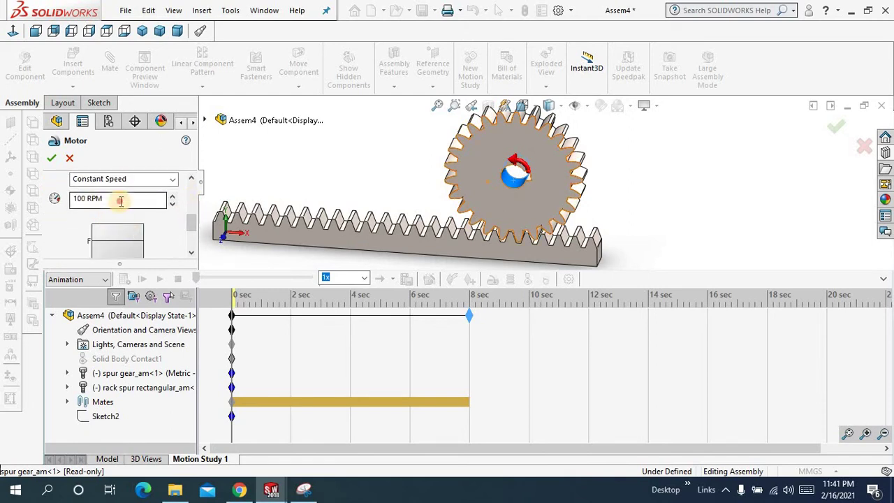
left_click(279, 168)
left_click(50, 160)
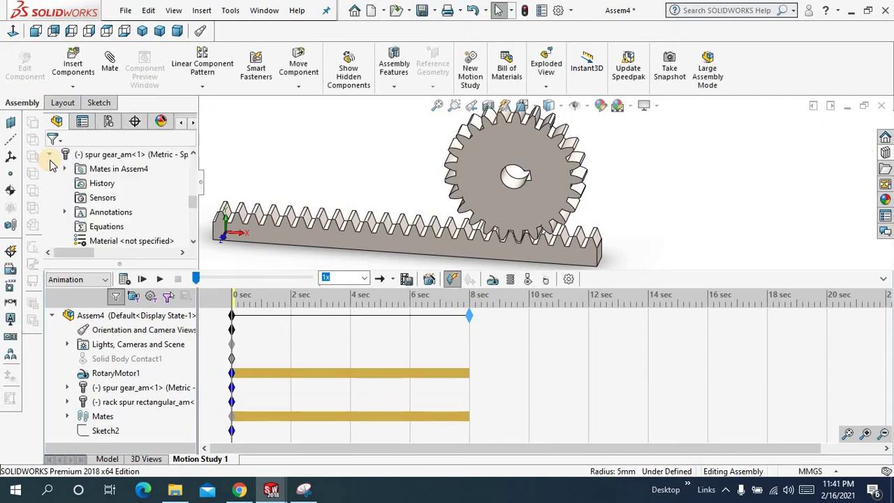
Set the playback speed to 0.5x and calculate the motion study, stopping the calculation partway.
left_click(452, 279)
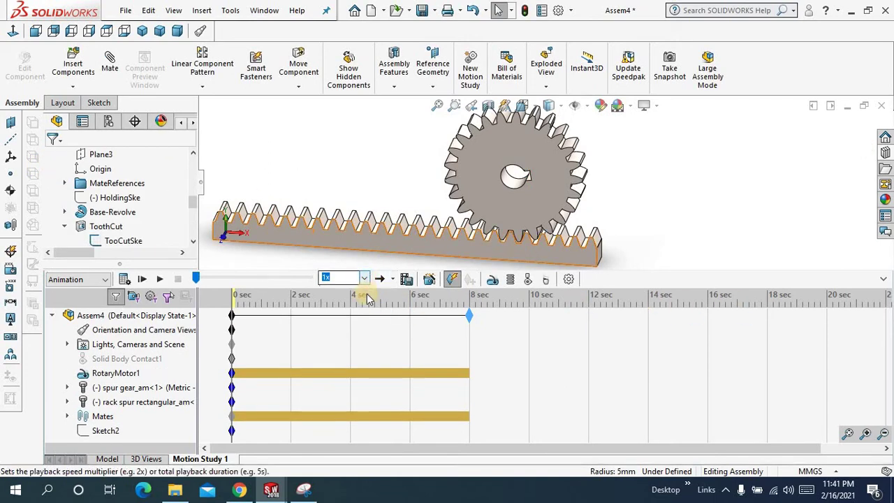
left_click(364, 279)
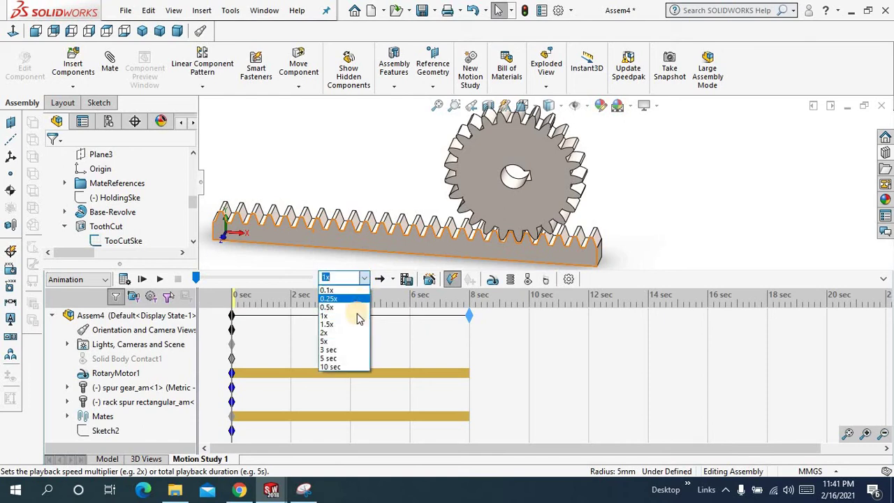
left_click(356, 307)
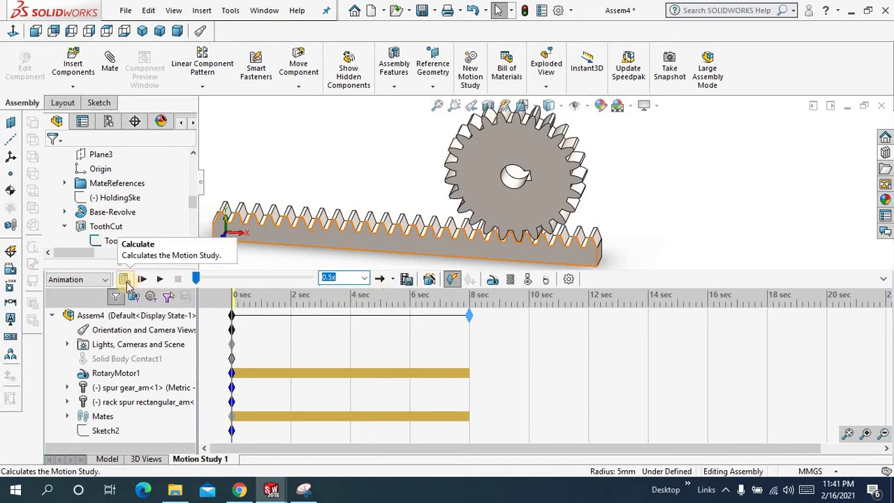
left_click(125, 280)
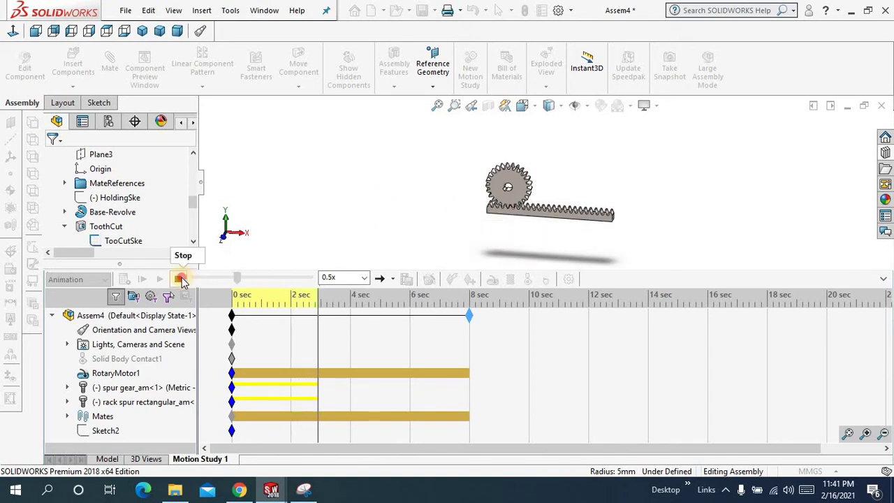
left_click(178, 278)
Shorten the motion study's end time to just under 4 seconds and play the animation back.
left_click_drag(468, 313, 347, 320)
left_click(162, 279)
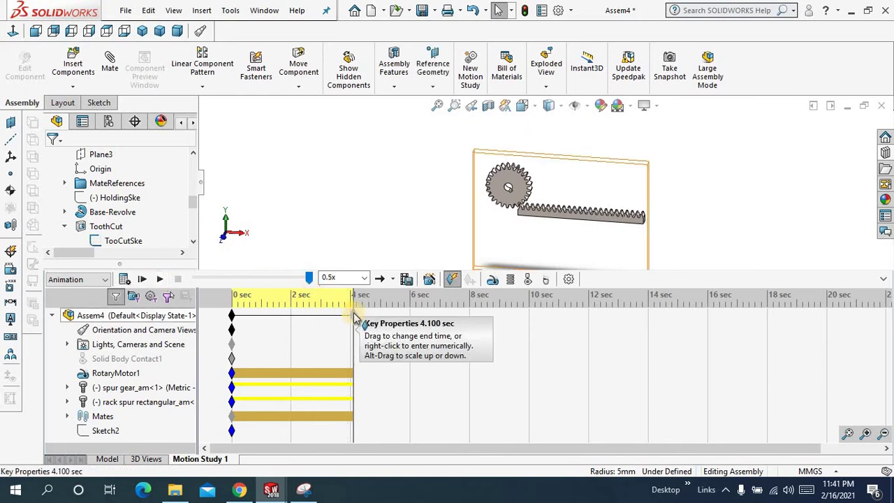
left_click_drag(354, 319, 342, 315)
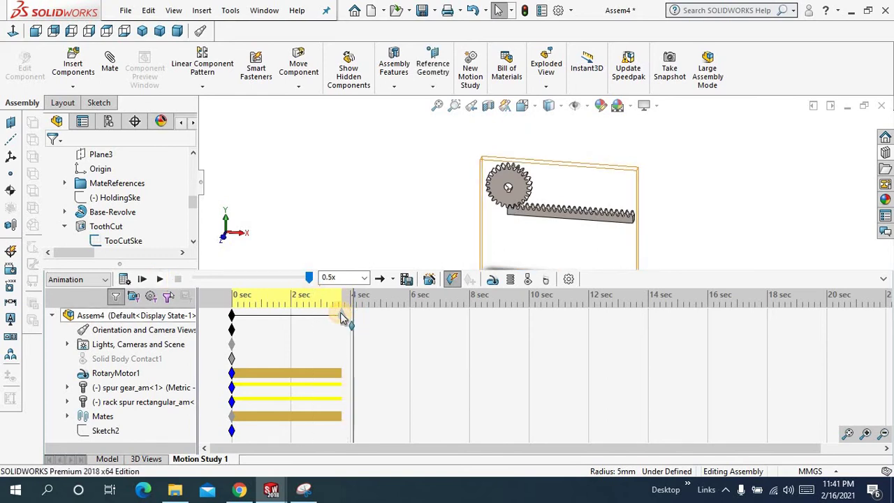
left_click(160, 280)
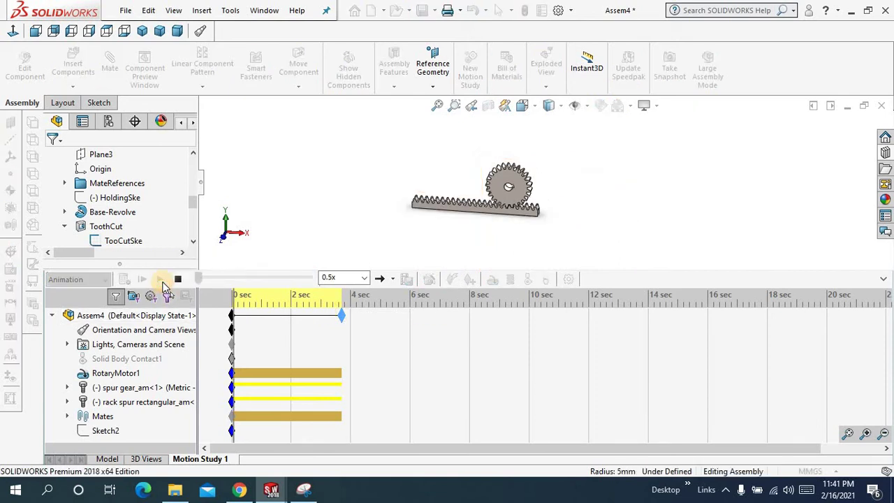
Collapse the motion study timeline and fit the gear and rack in the enlarged model view.
left_click(884, 279)
left_click(885, 279)
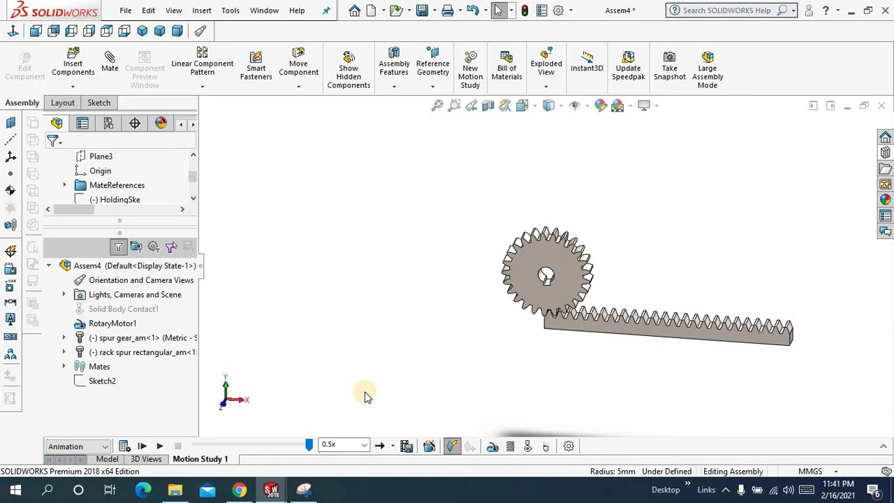
middle_click_drag(503, 189, 461, 180)
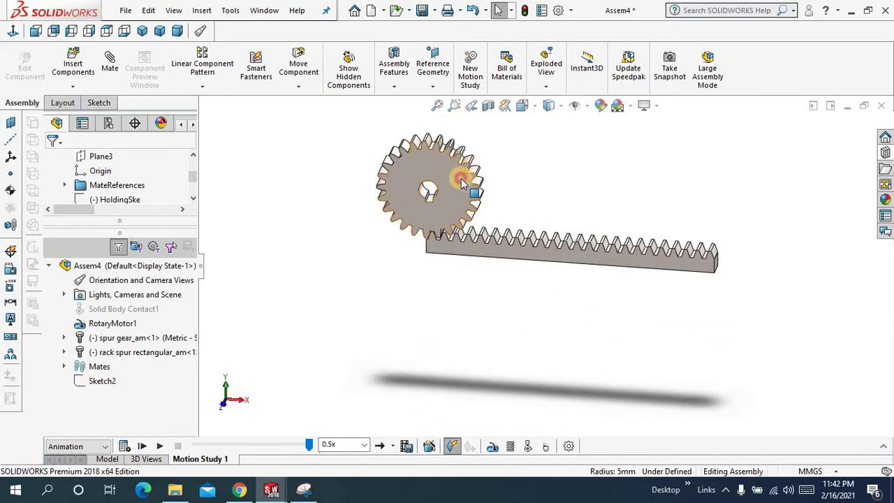
left_click(511, 196)
left_click(437, 111)
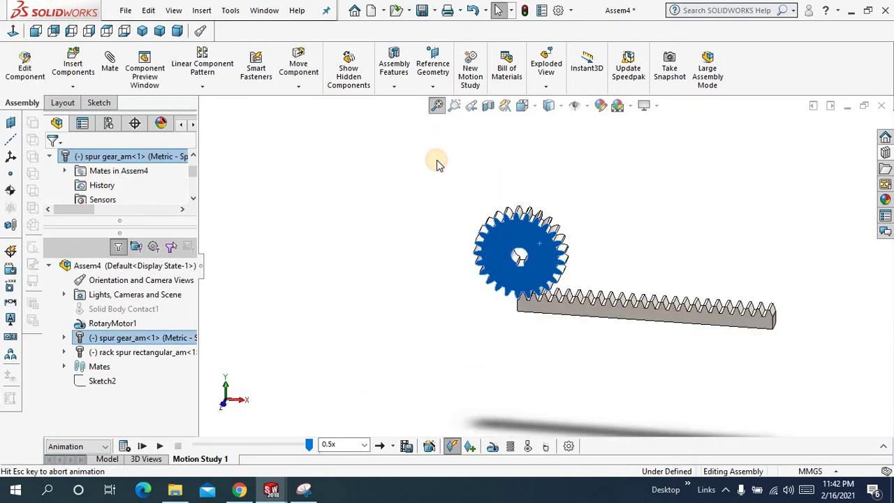
left_click(544, 210)
left_click(562, 259)
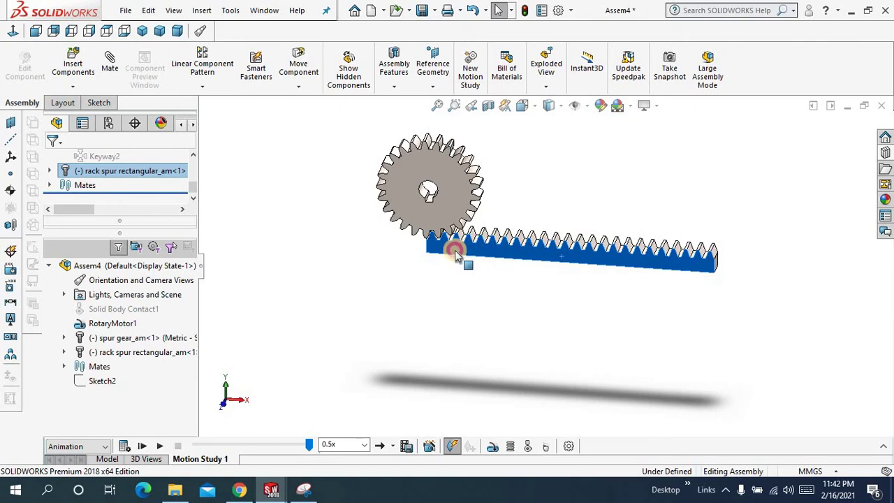
left_click_drag(455, 255, 385, 295)
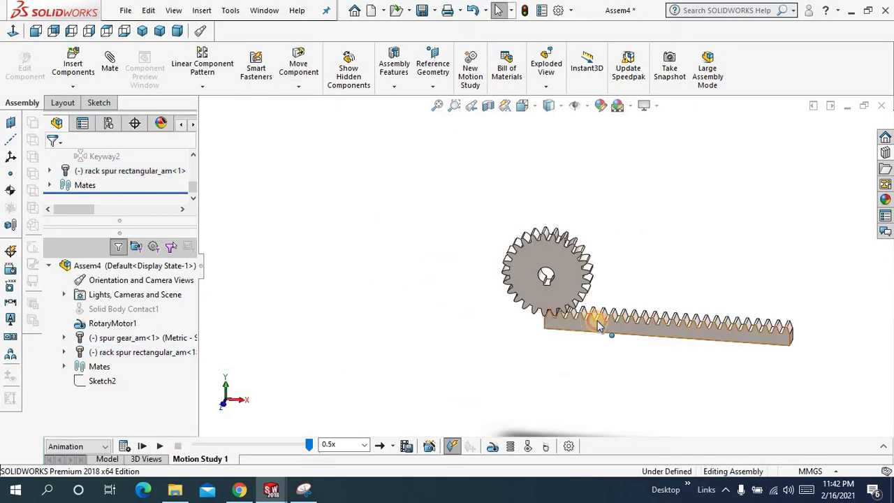
left_click(437, 105)
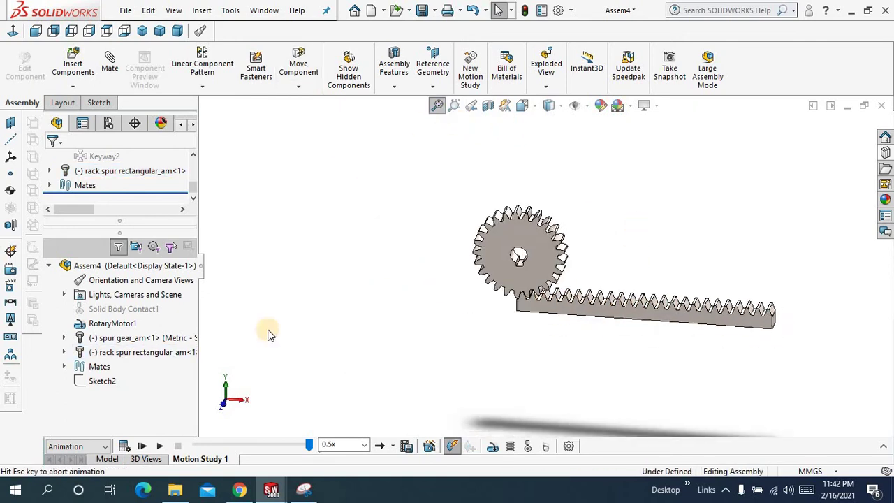
Play the animation and stop it partway while the gear still meshes with the rack's middle section.
left_click(158, 447)
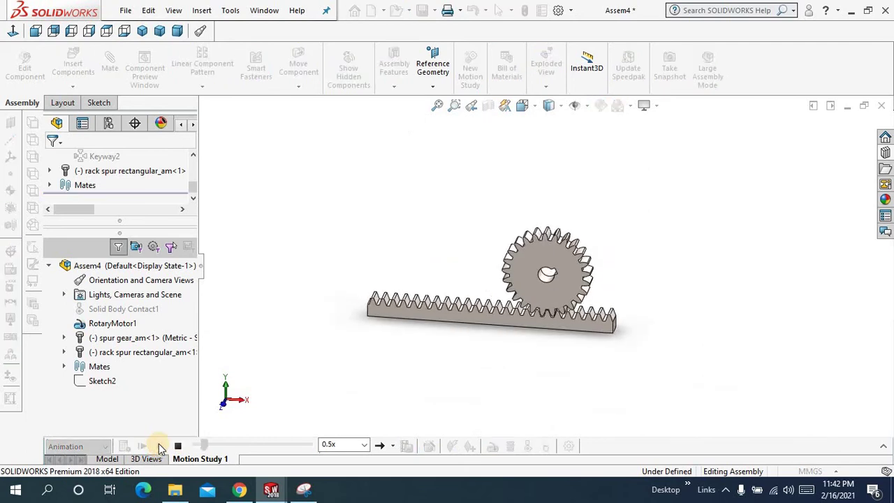
left_click(178, 447)
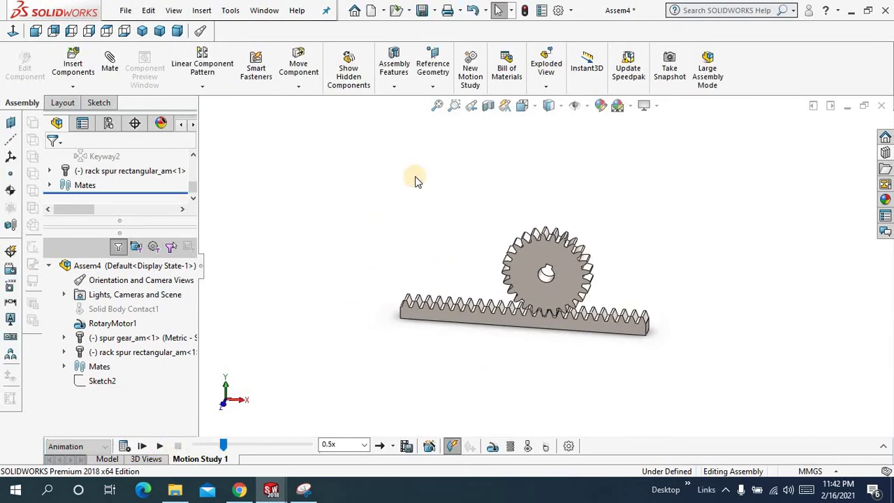
left_click(437, 106)
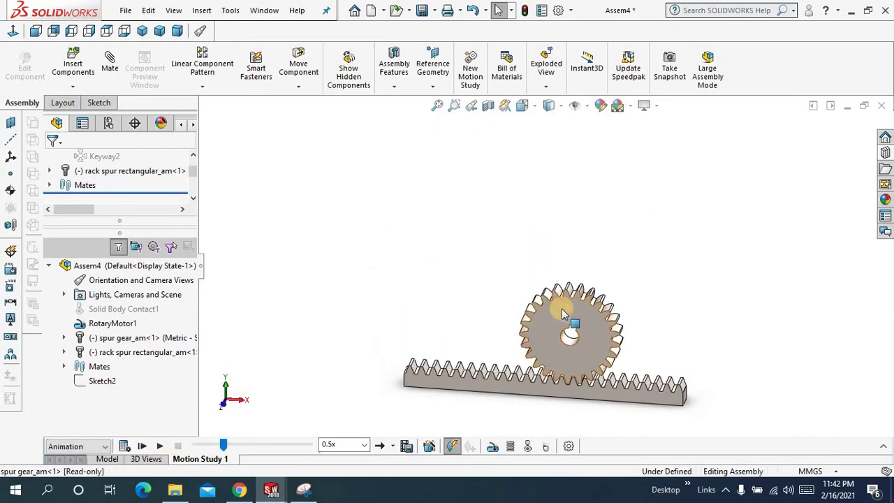
Open the spur gear's component-level appearance and try the gloss blue and gloss red car paints before applying siena.
left_click(563, 314)
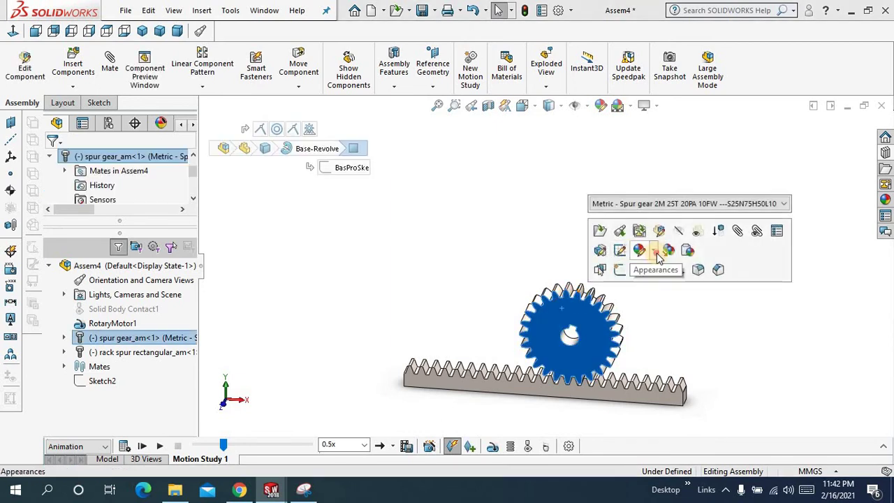
left_click(640, 250)
left_click(663, 282)
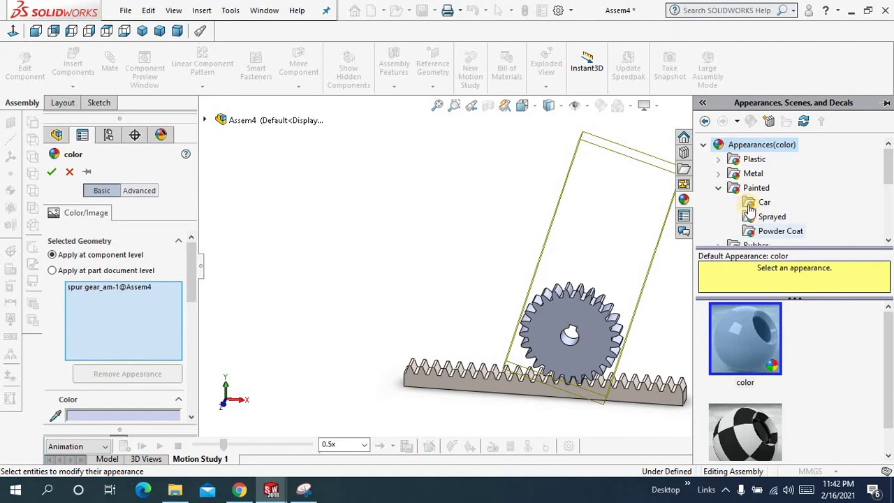
left_click(751, 203)
scroll(807, 359, "down", 4)
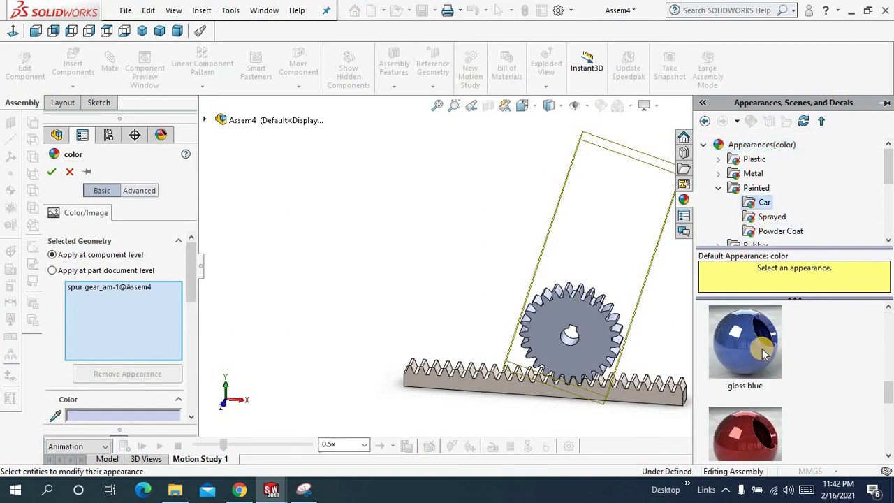
left_click(760, 355)
left_click(761, 433)
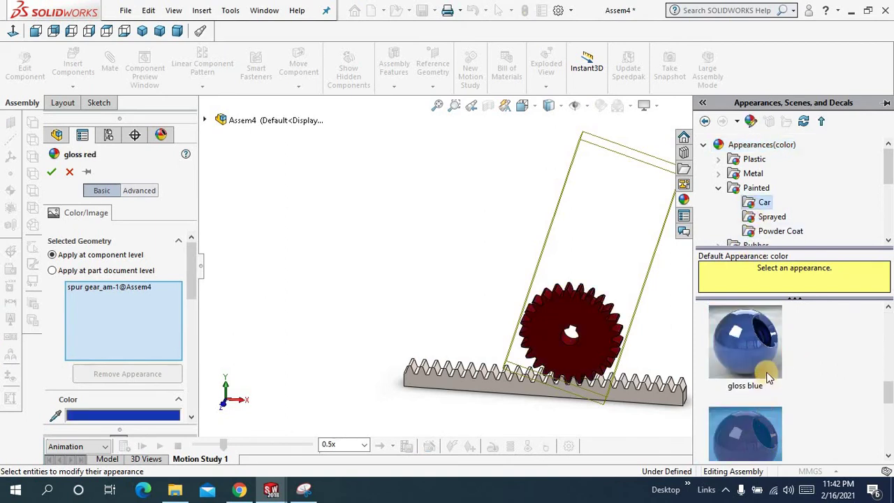
scroll(762, 378, "down", 3)
left_click(746, 340)
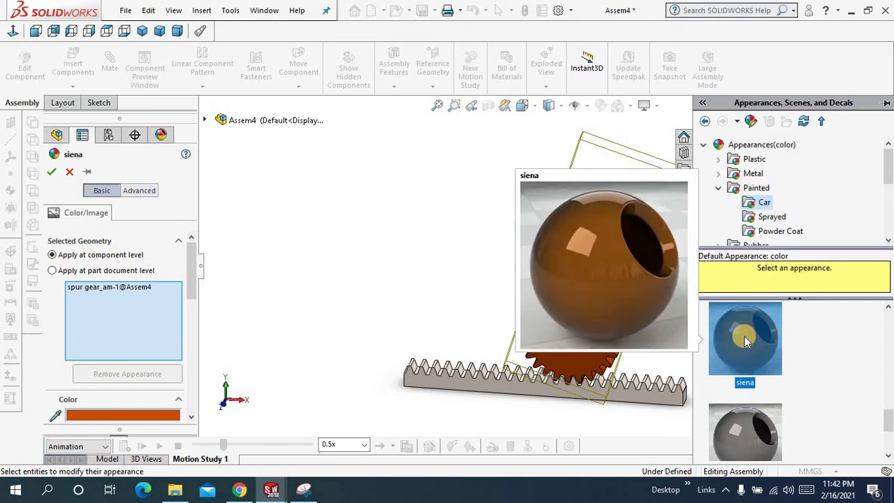
scroll(746, 342, "up", 3)
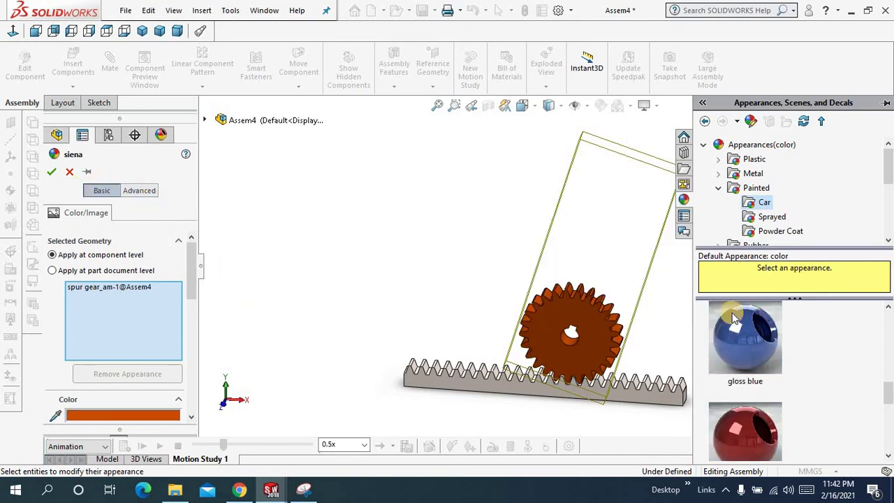
scroll(737, 318, "up", 2)
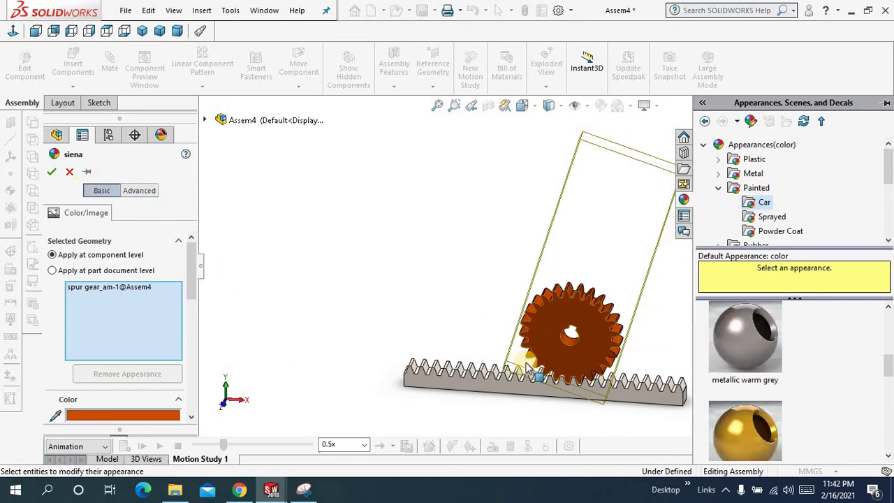
Override the spur gear's appearance color with cyan from the standard palette and accept the change.
left_click(192, 293)
left_click_drag(191, 292, 189, 321)
left_click(119, 354)
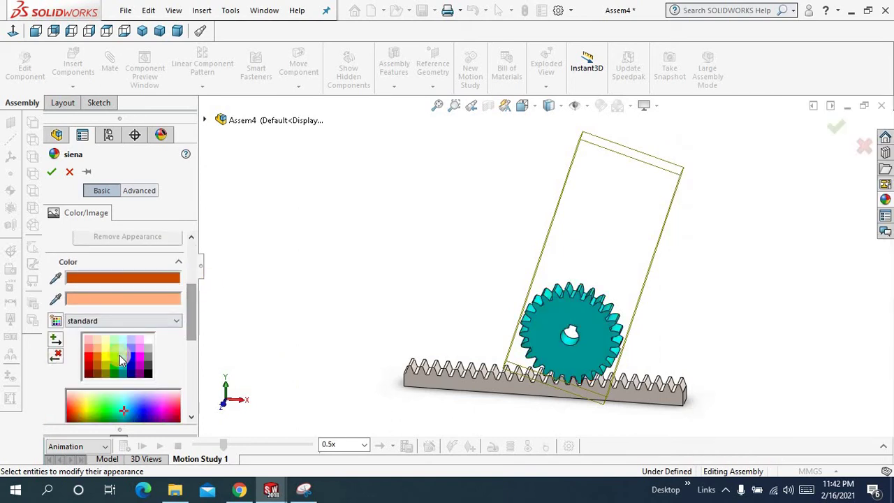
left_click(53, 173)
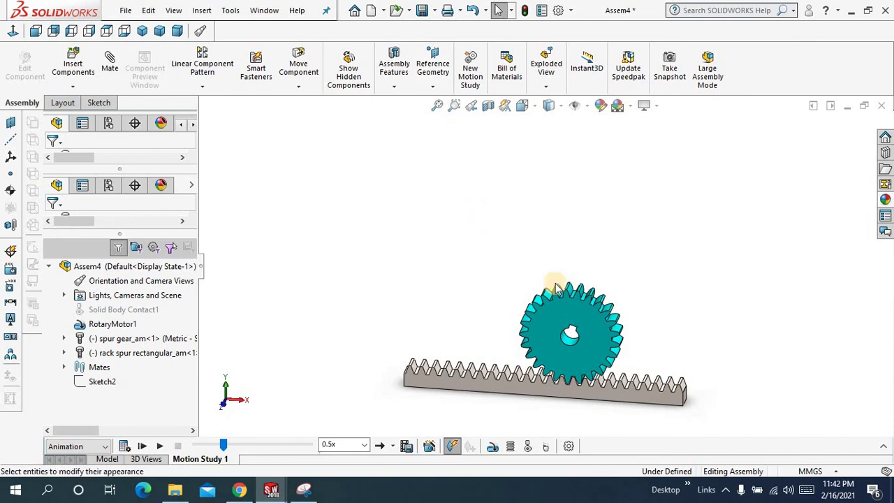
Color the rack component yellow from the standard palette and accept the appearance.
scroll(585, 406, "down", 4)
left_click(591, 349)
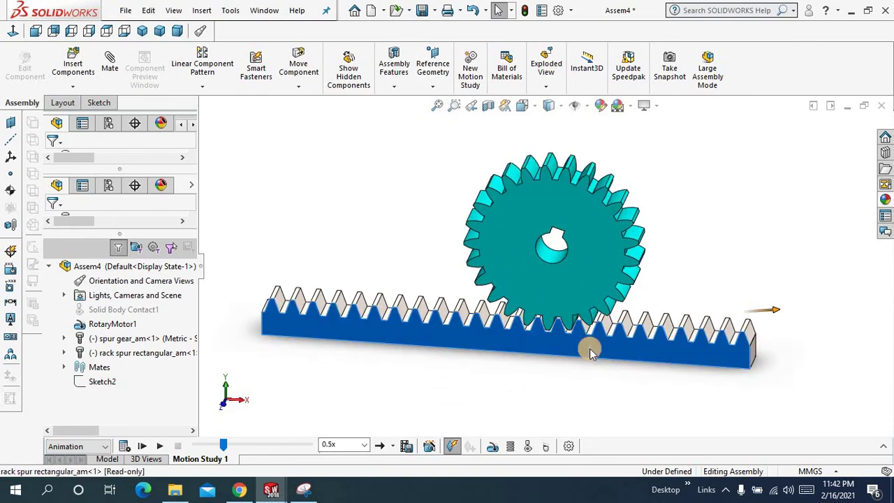
left_click(669, 290)
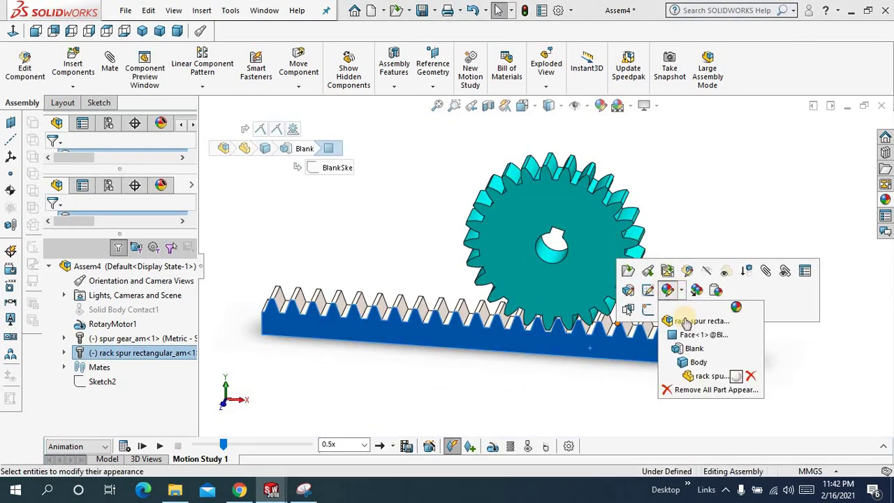
left_click(684, 321)
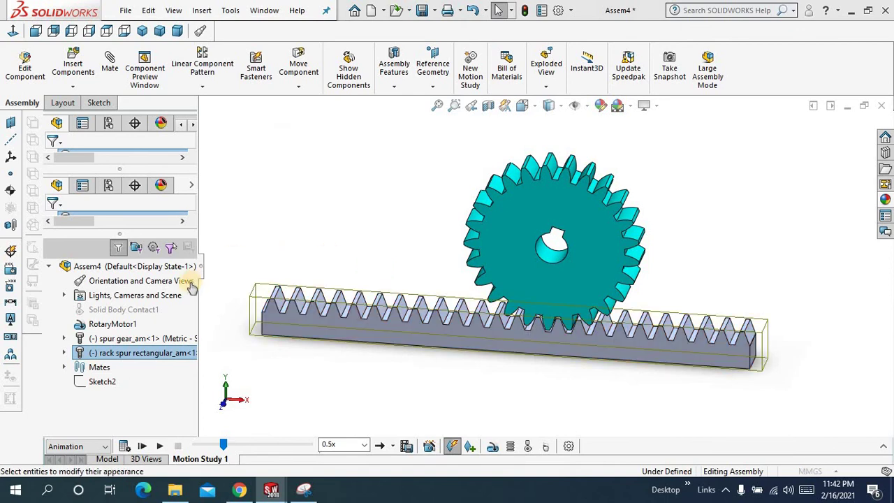
left_click_drag(190, 269, 190, 327)
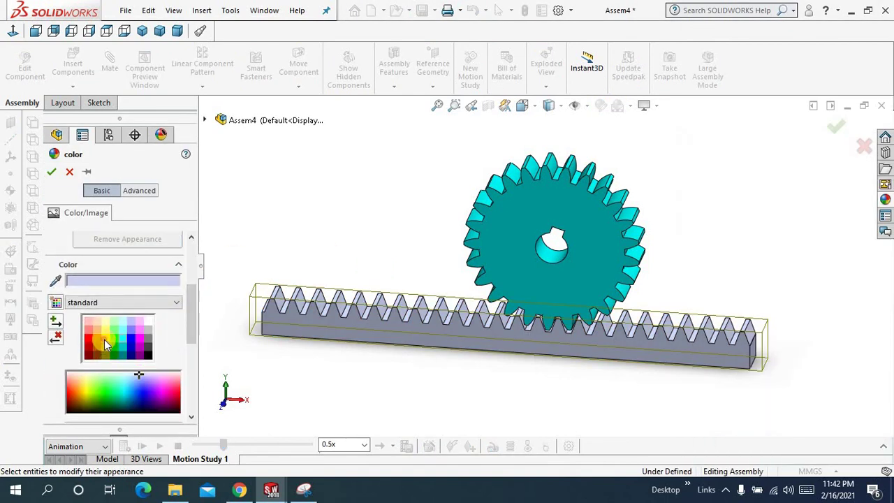
left_click(105, 340)
left_click(52, 172)
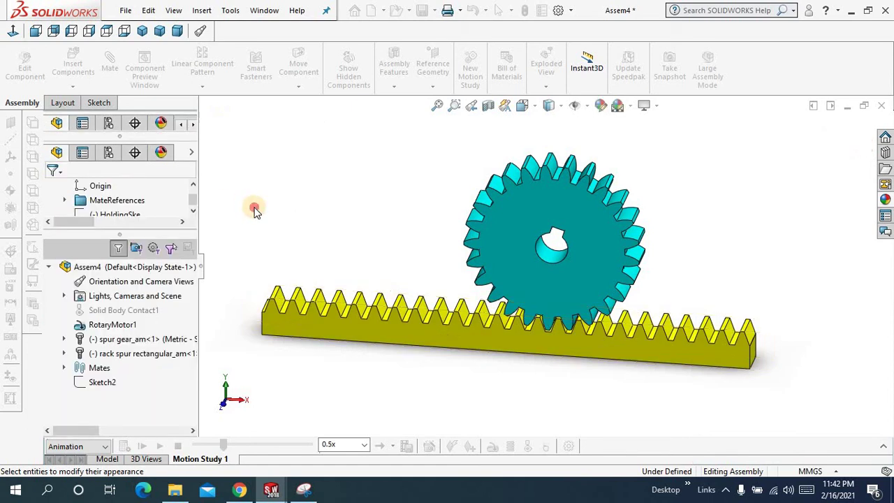
Play the motion study with the recolored gear and rack, stop it partway, and fit the assembly in view.
left_click(437, 107)
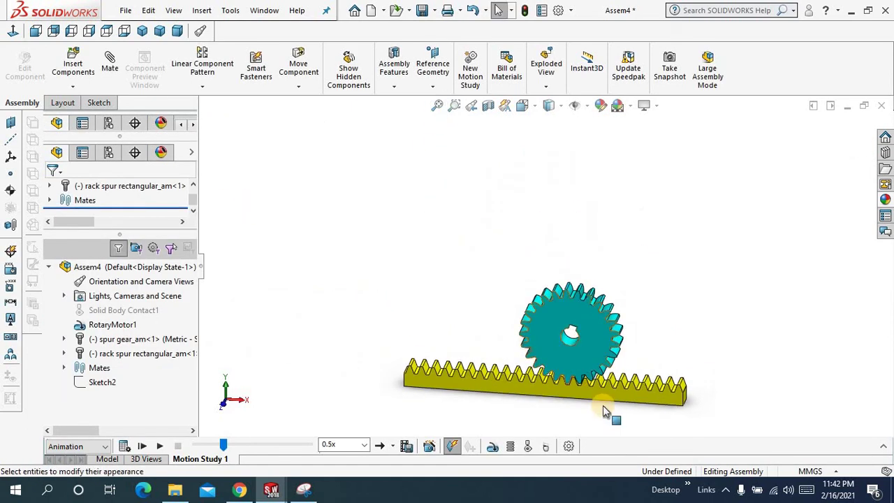
left_click(160, 447)
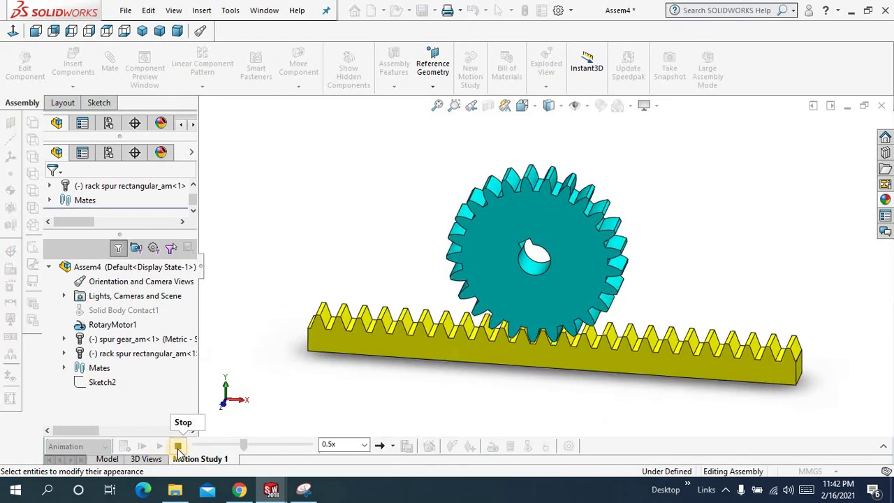
left_click(178, 447)
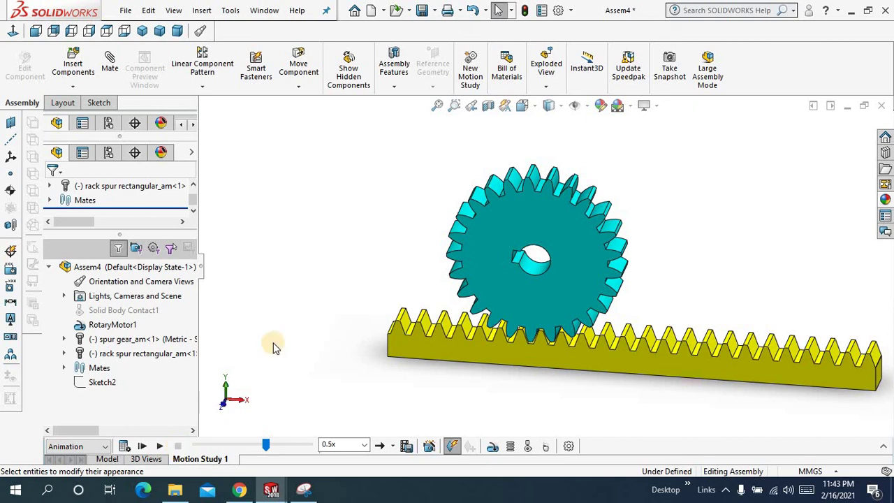
left_click(436, 105)
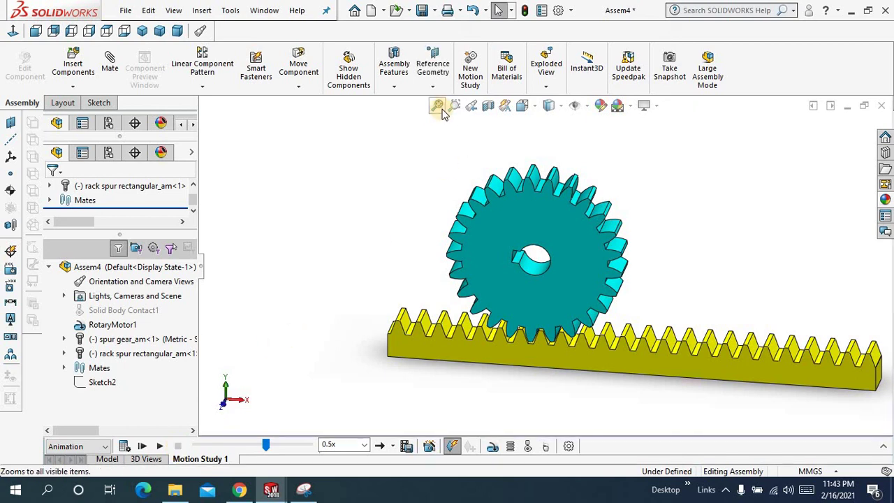